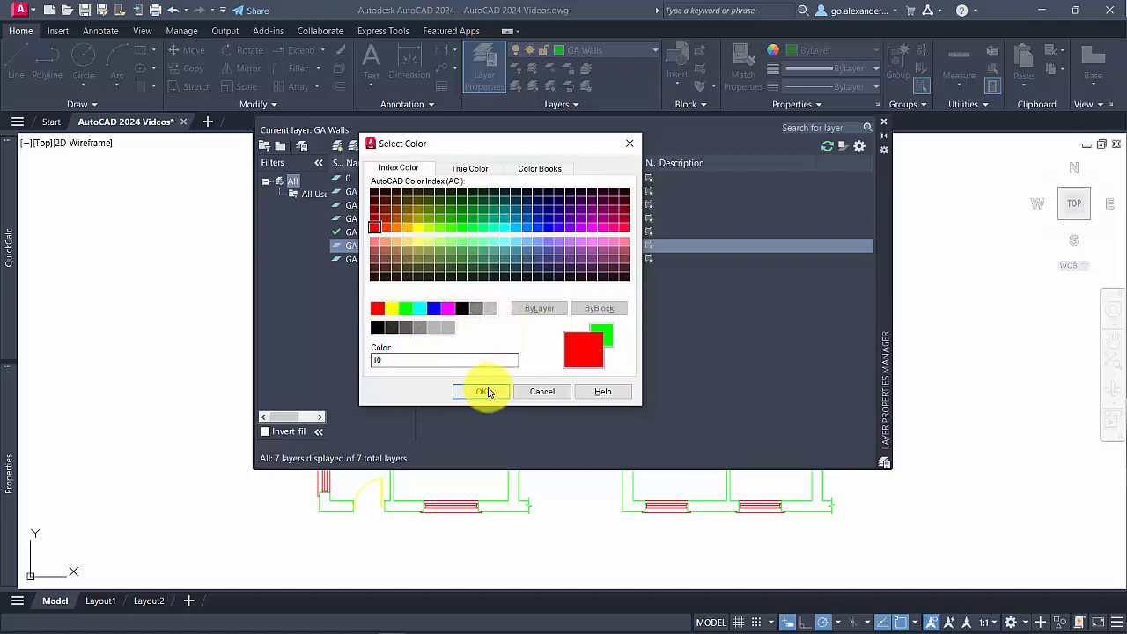
Give the GA Boundary layer color 10 and a 0.25 mm lineweight, and make it the current layer.
left_click(490, 393)
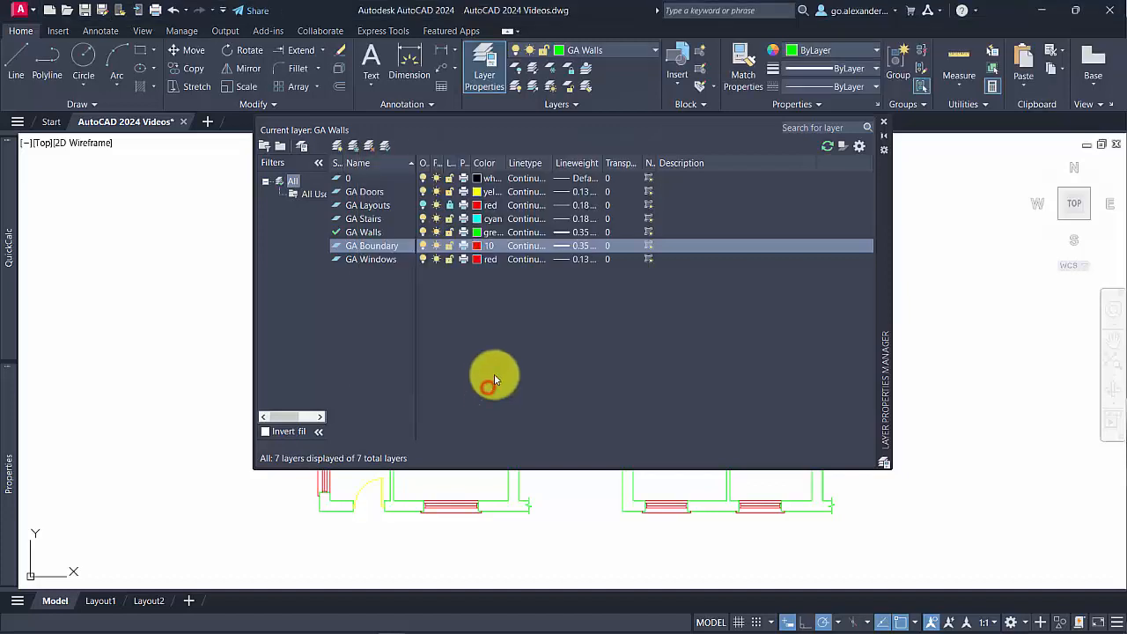
left_click(561, 252)
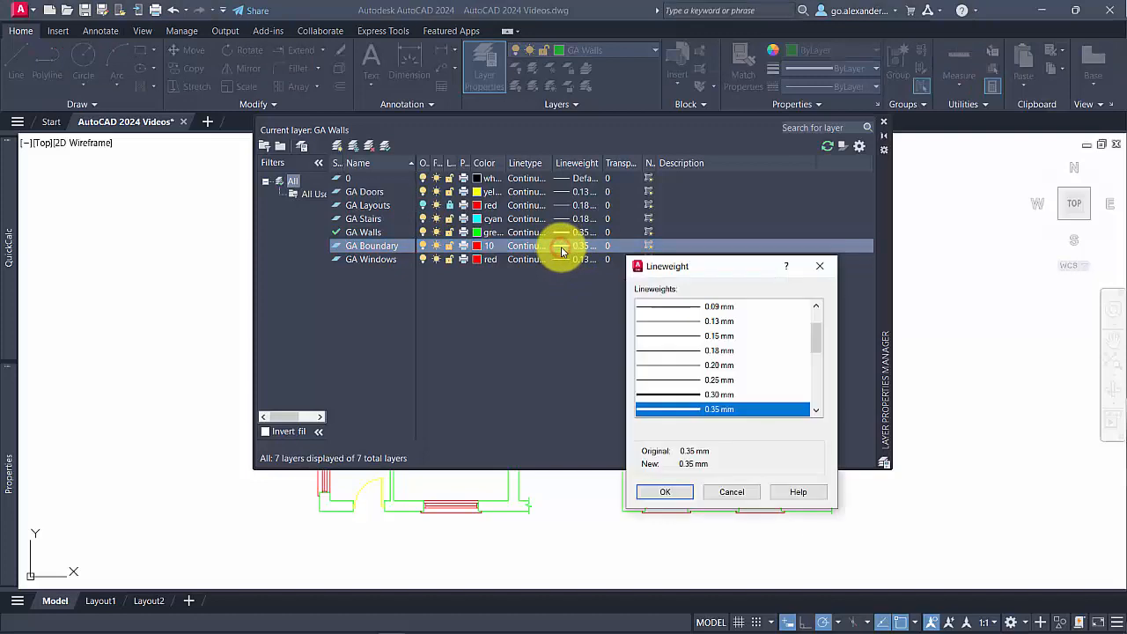
left_click(721, 380)
left_click(668, 493)
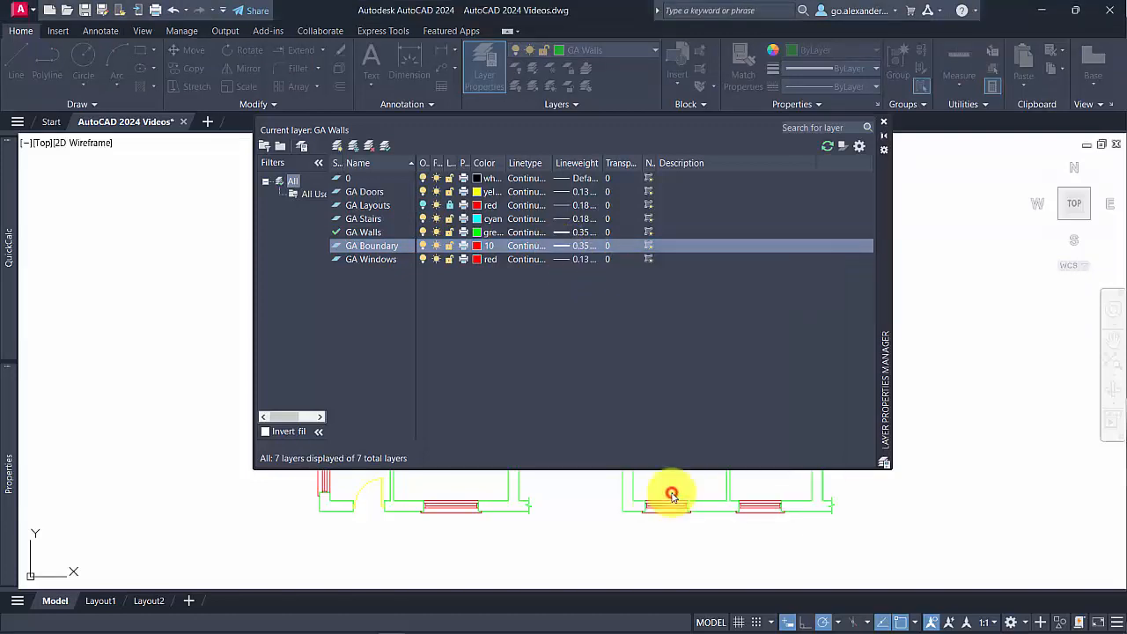
double_click(378, 248)
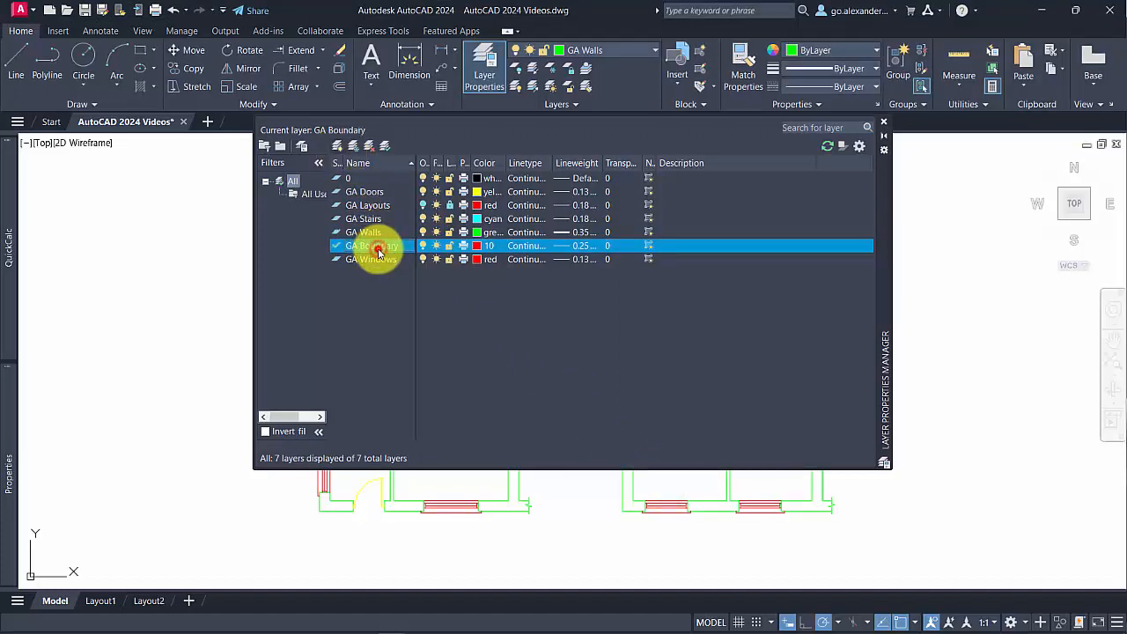
Create a layer named GA Hatch with color 252 and close the layer manager.
left_click(338, 147)
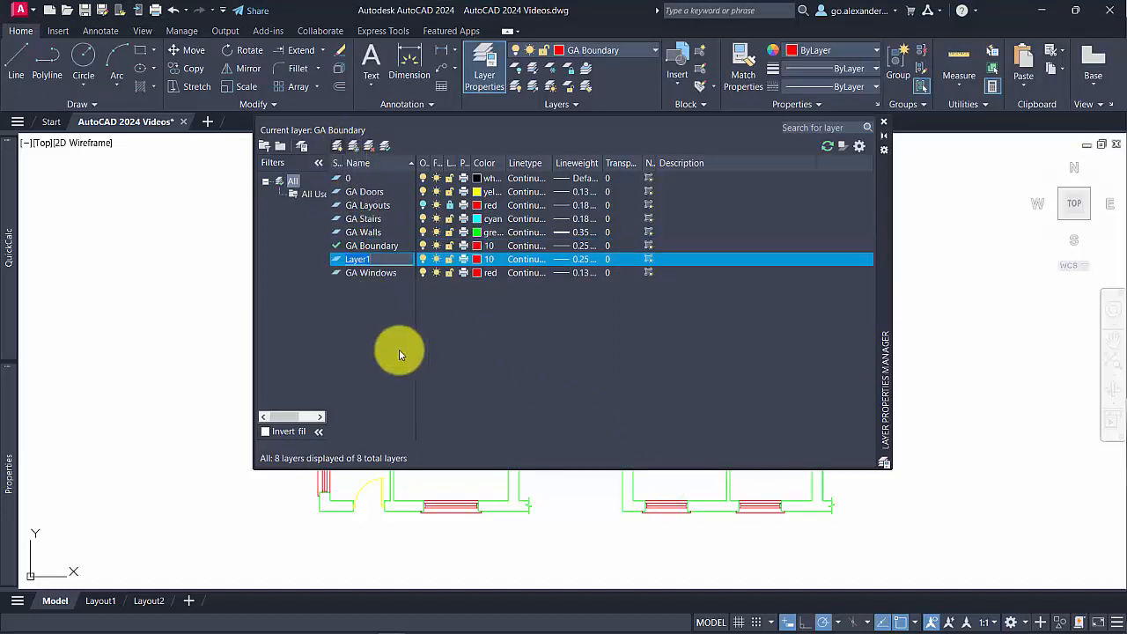
type("GA Hatch")
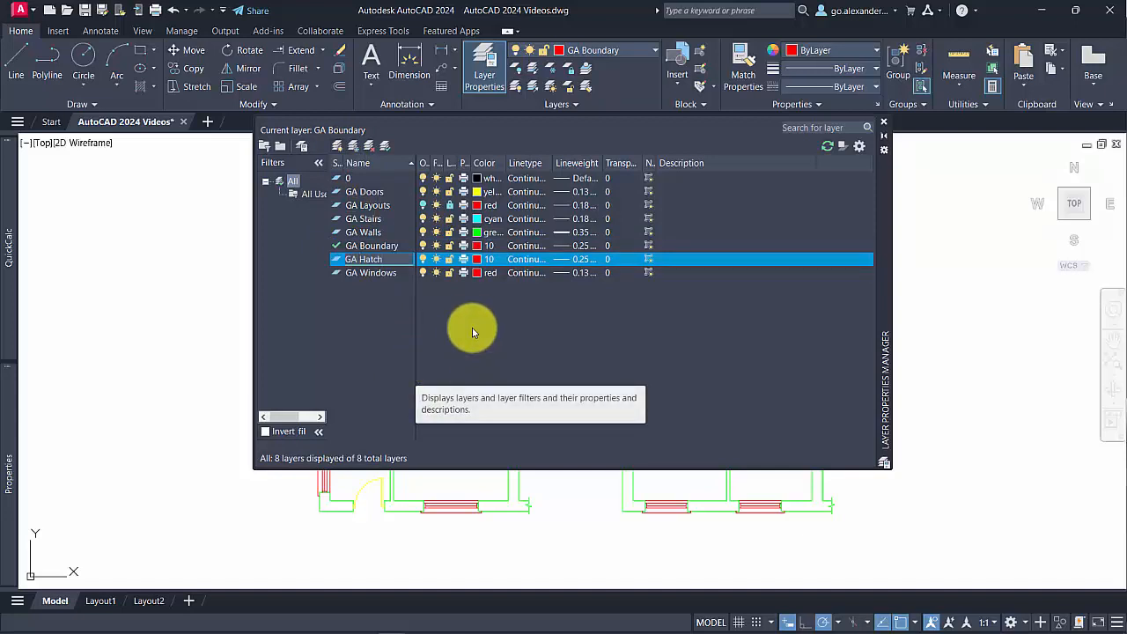
left_click(480, 261)
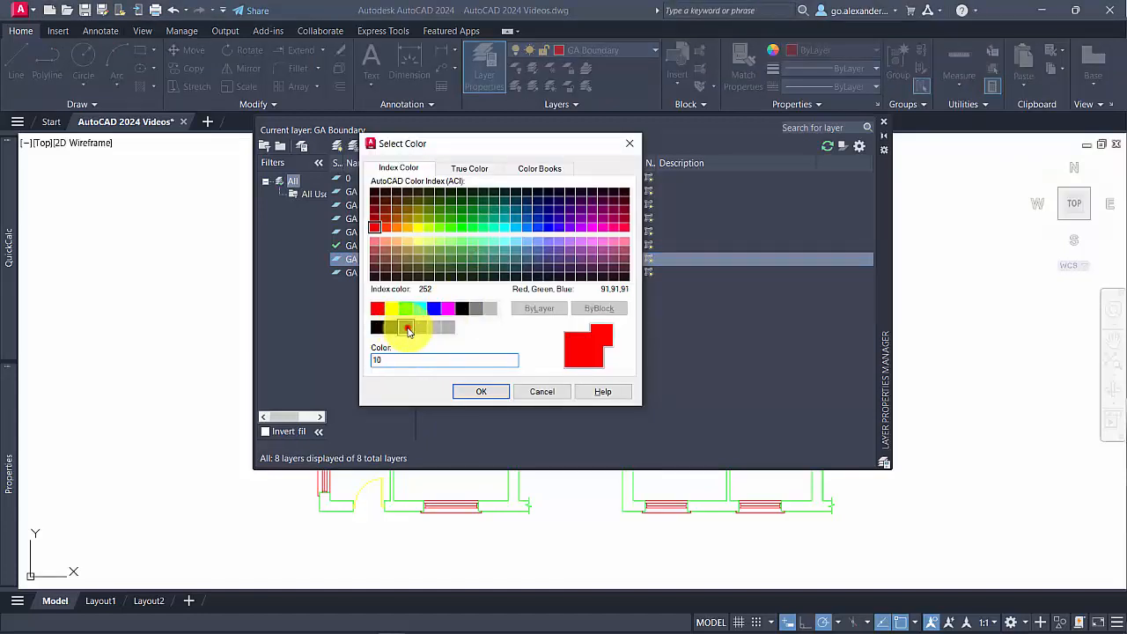
left_click(473, 391)
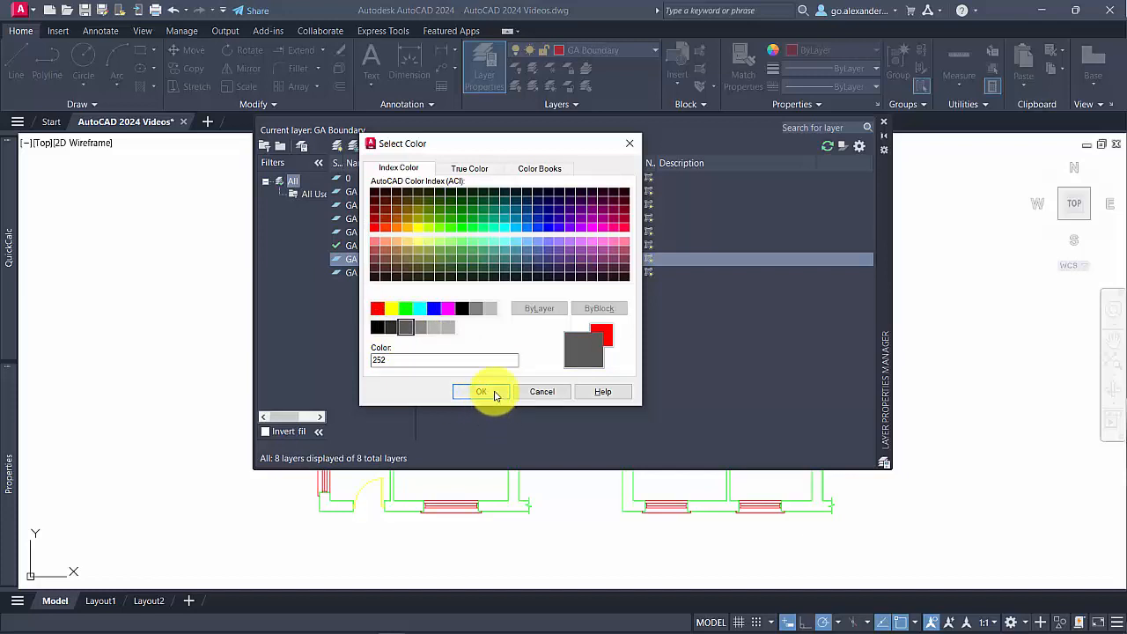
left_click(494, 392)
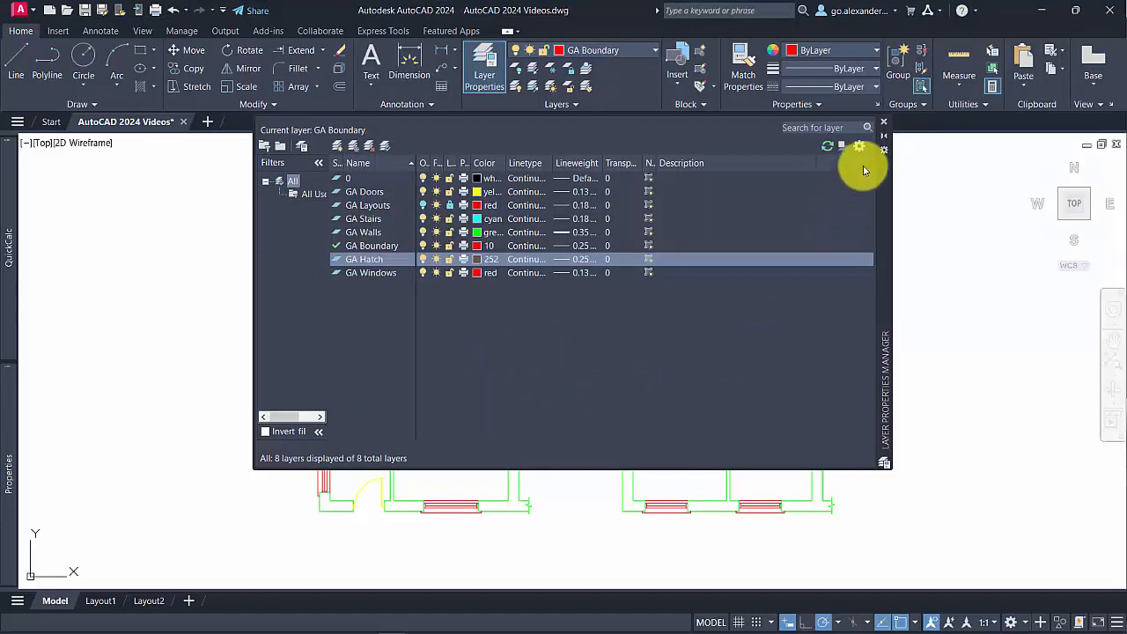
left_click(884, 122)
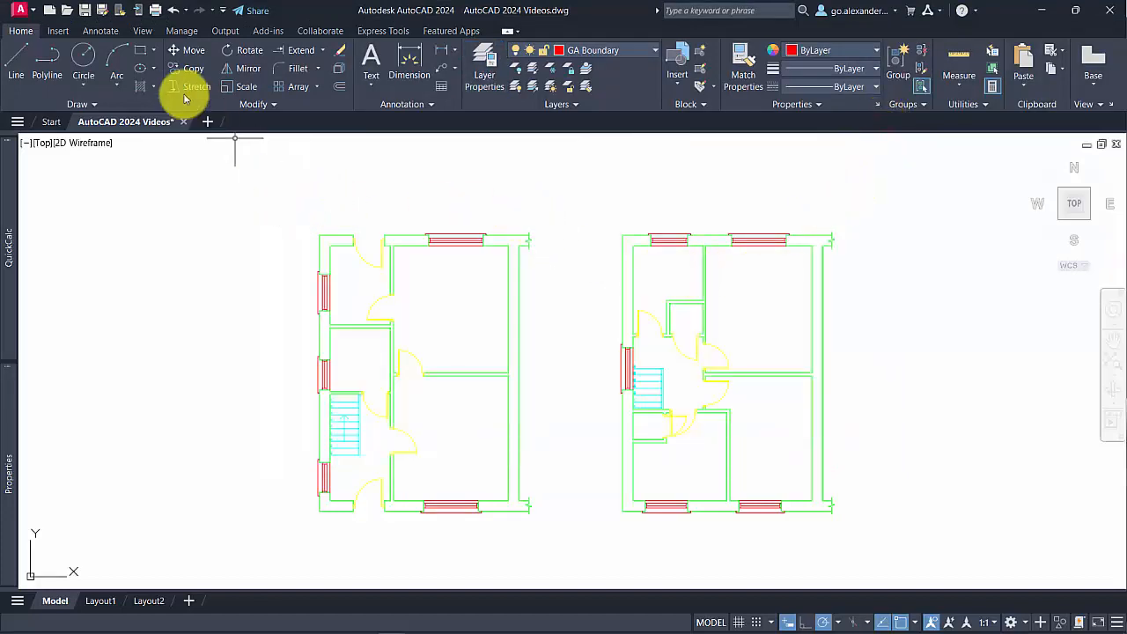
Draw a vertical line along the center of the left plan's right-hand party wall, starting midway between its two upper inner corners and ending at the lower outer wall line.
left_click(16, 68)
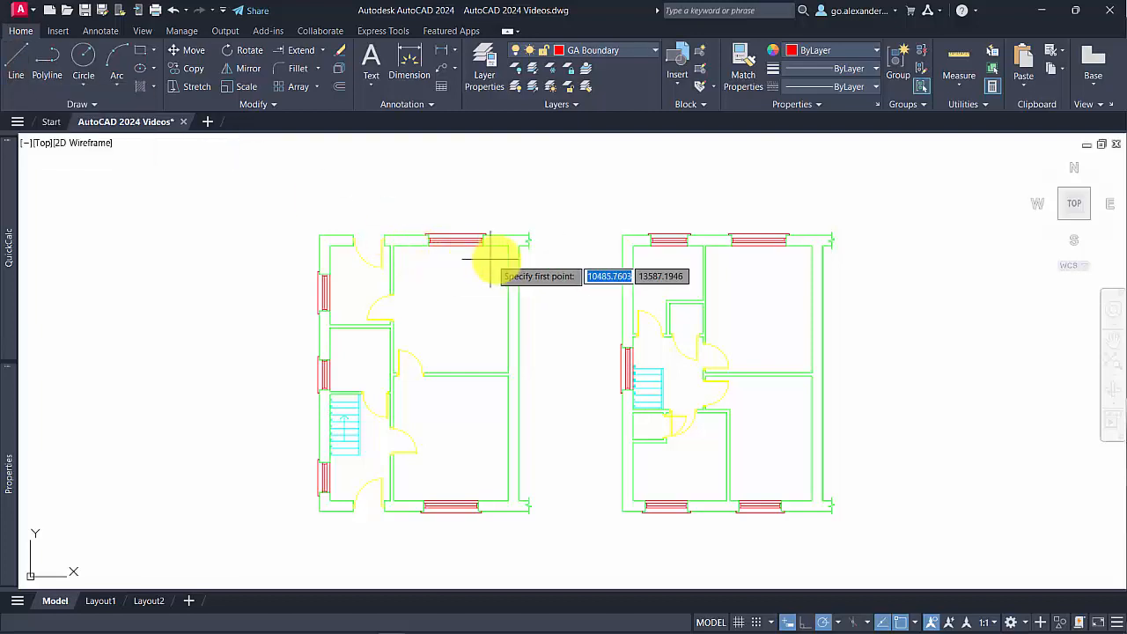
right_click(564, 289, "shift")
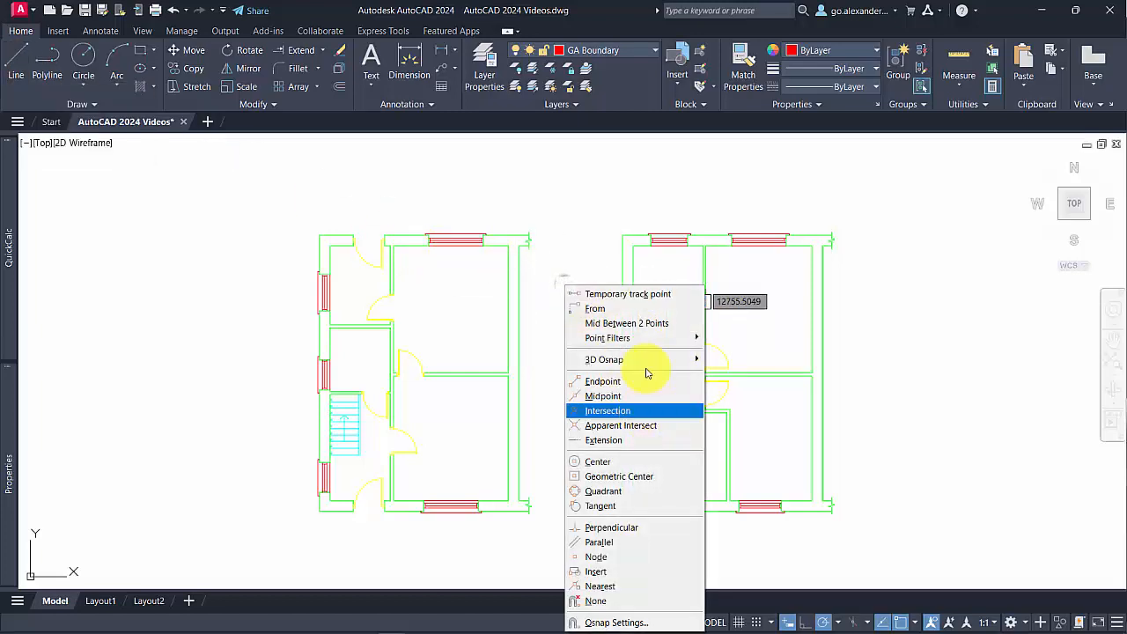
left_click(627, 323)
left_click(506, 244)
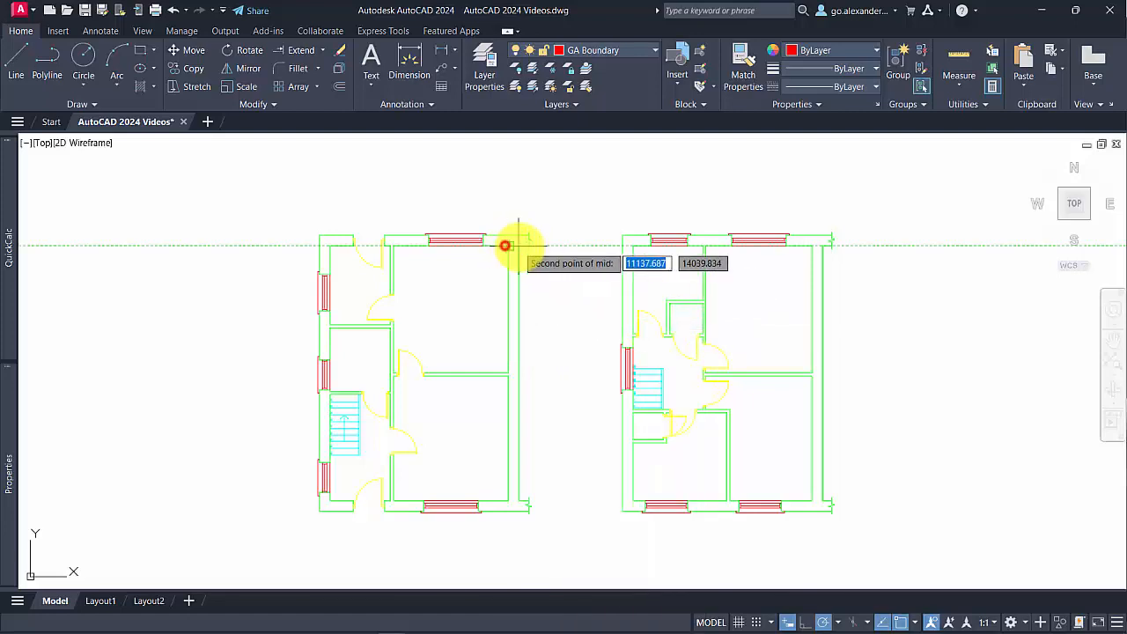
left_click(519, 247)
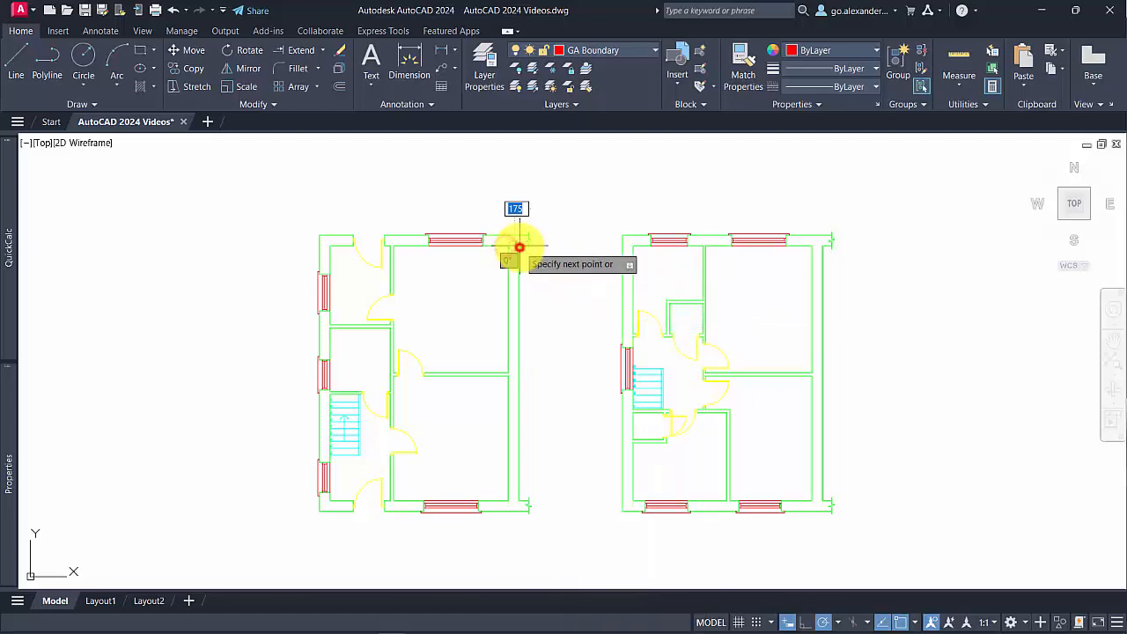
left_click(515, 509)
key("Return")
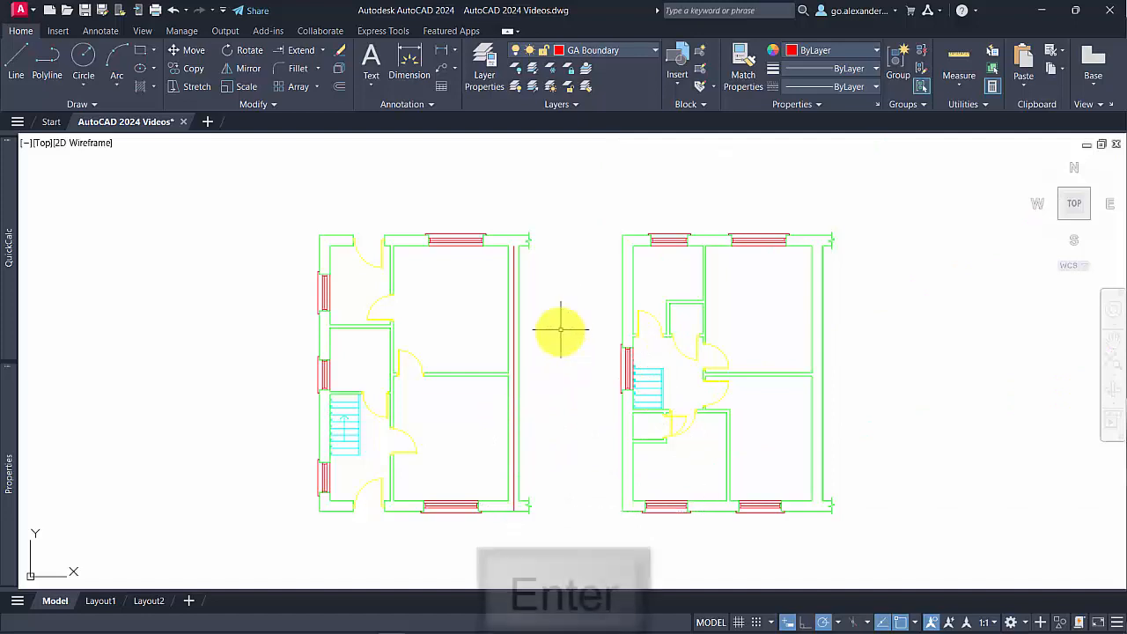
Offset the lower and upper outer wall lines beside the left plan's party wall outward by 1000.
left_click(339, 86)
type("1000")
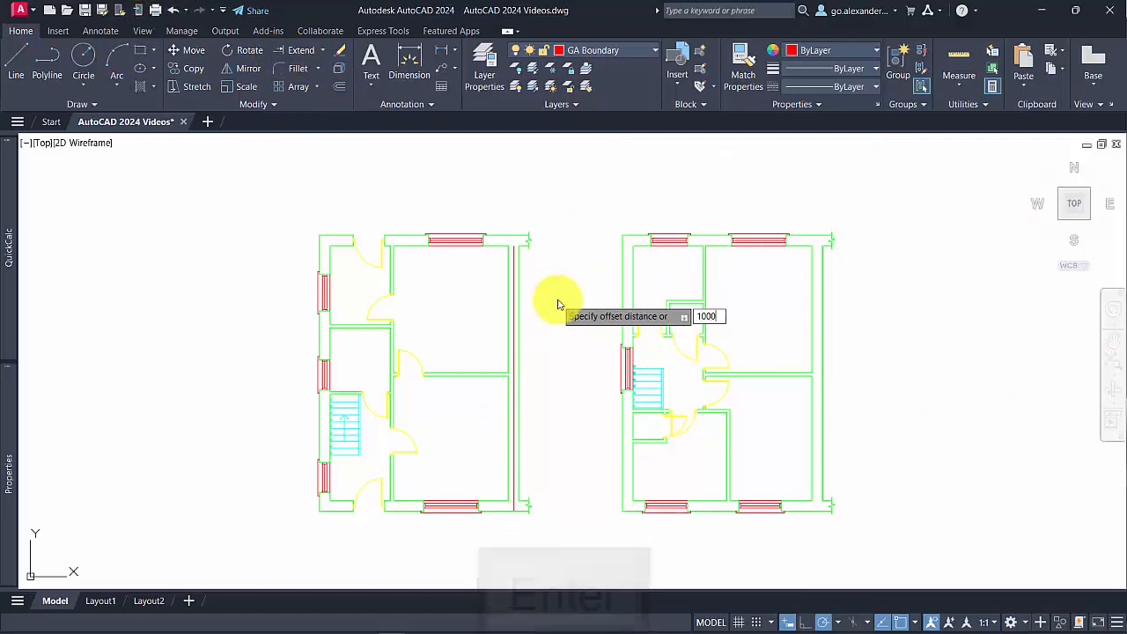
key("Return")
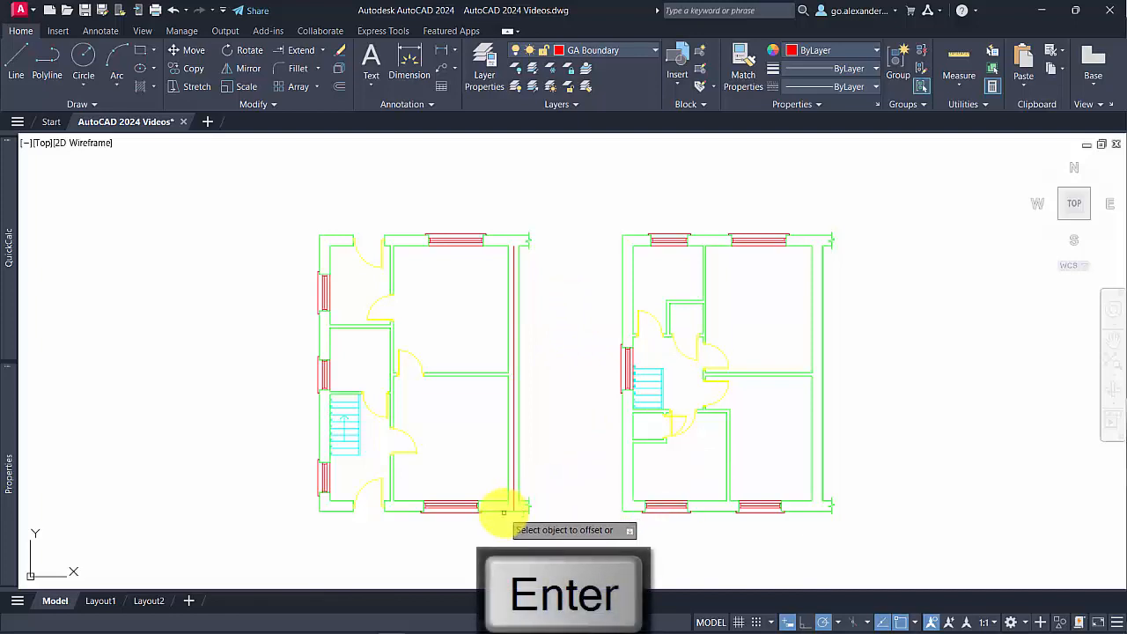
left_click(495, 551)
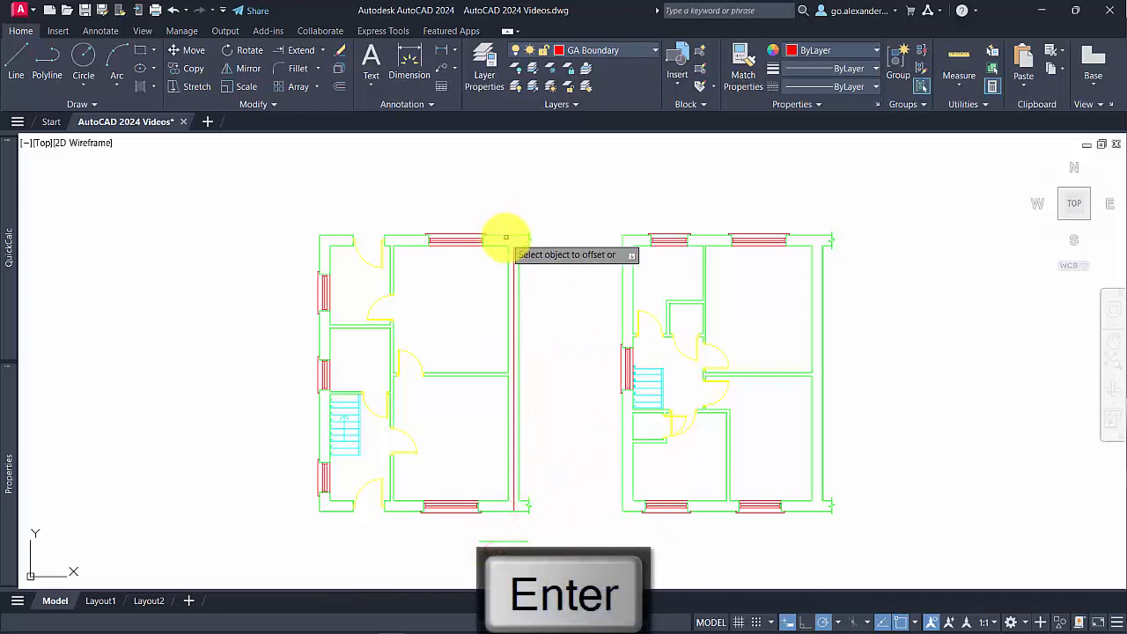
left_click(507, 236)
left_click(511, 203)
key("Return")
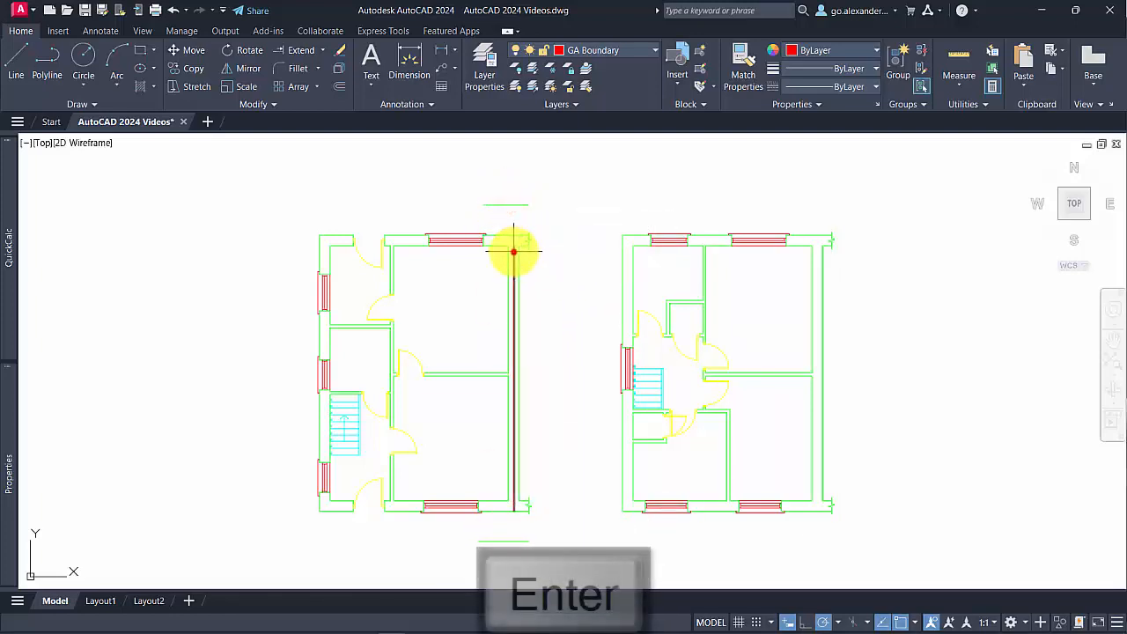
Stretch both ends of the party wall boundary line to the offset lines above and below the left plan.
left_click(514, 250)
left_click(514, 247)
left_click(514, 204)
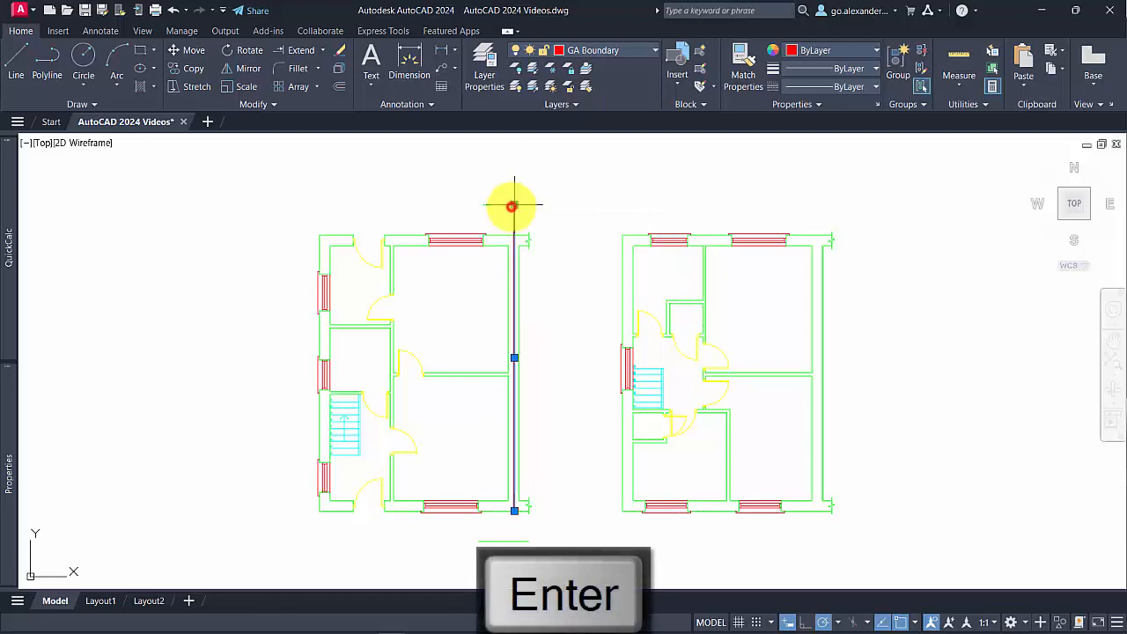
left_click(514, 510)
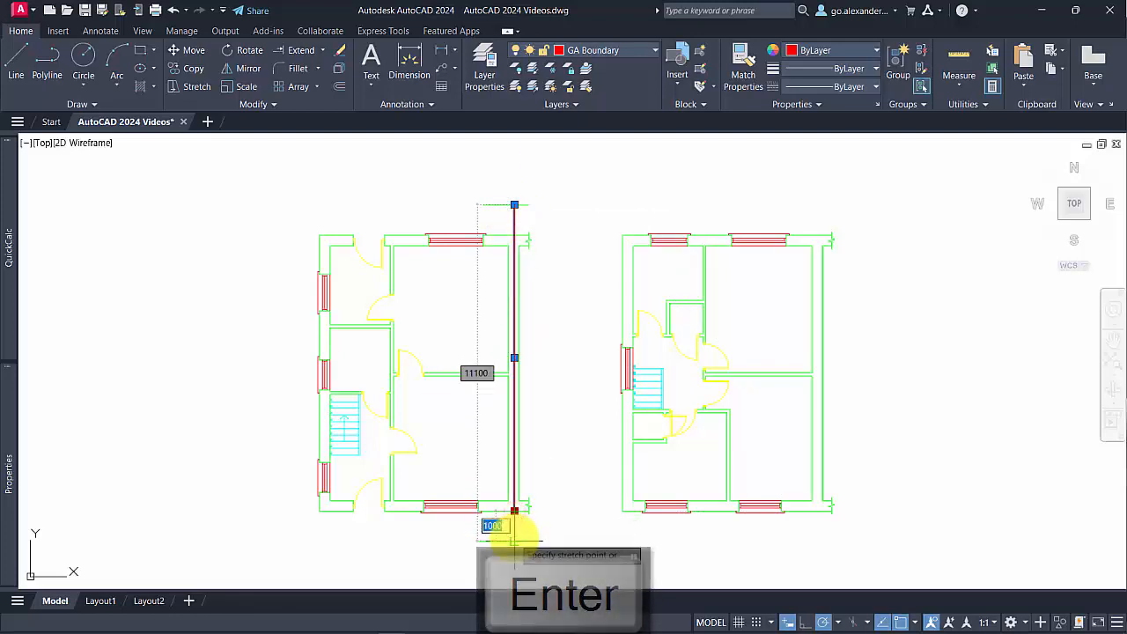
left_click(526, 538)
key("Escape")
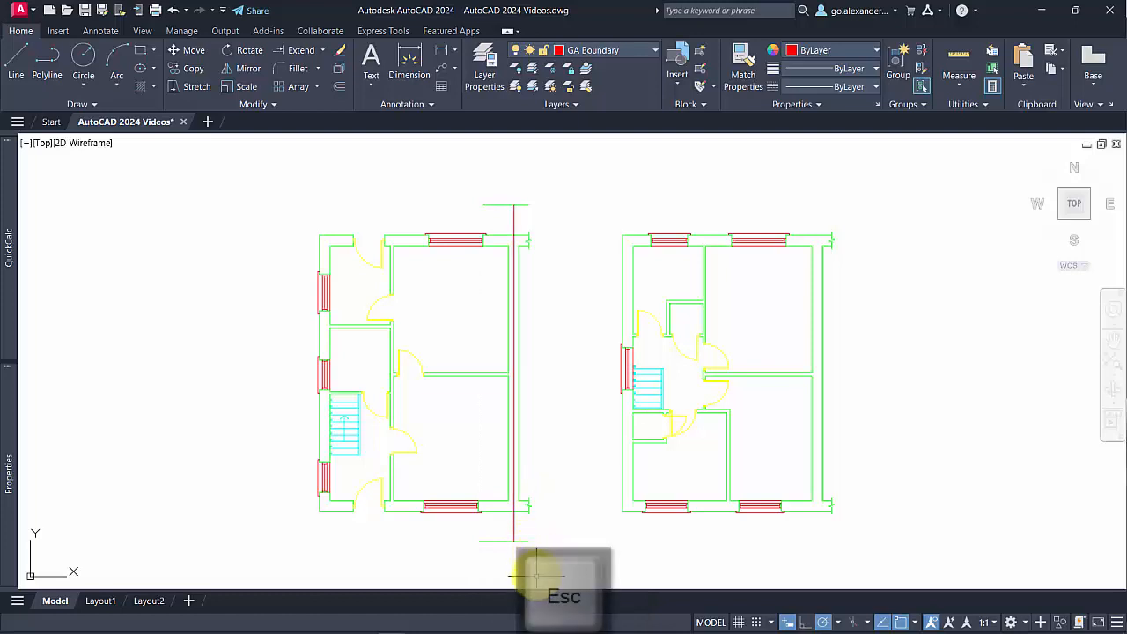
Delete the two horizontal offset guide lines above and below the left plan.
left_click(535, 533)
left_click(525, 538)
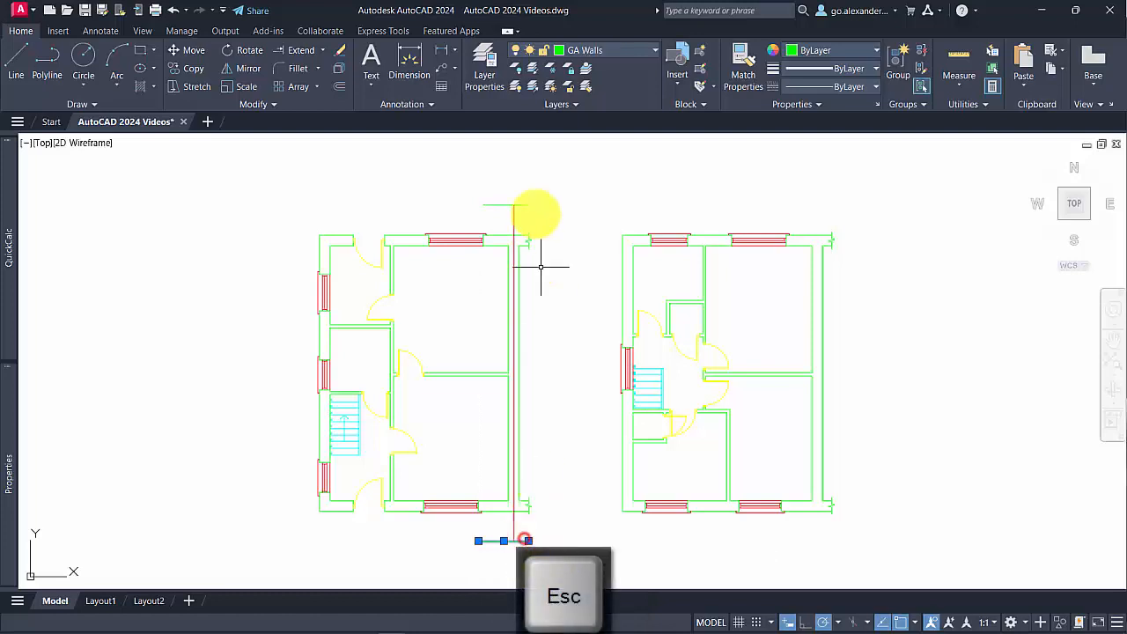
left_click(535, 214)
left_click(525, 193)
key("Delete")
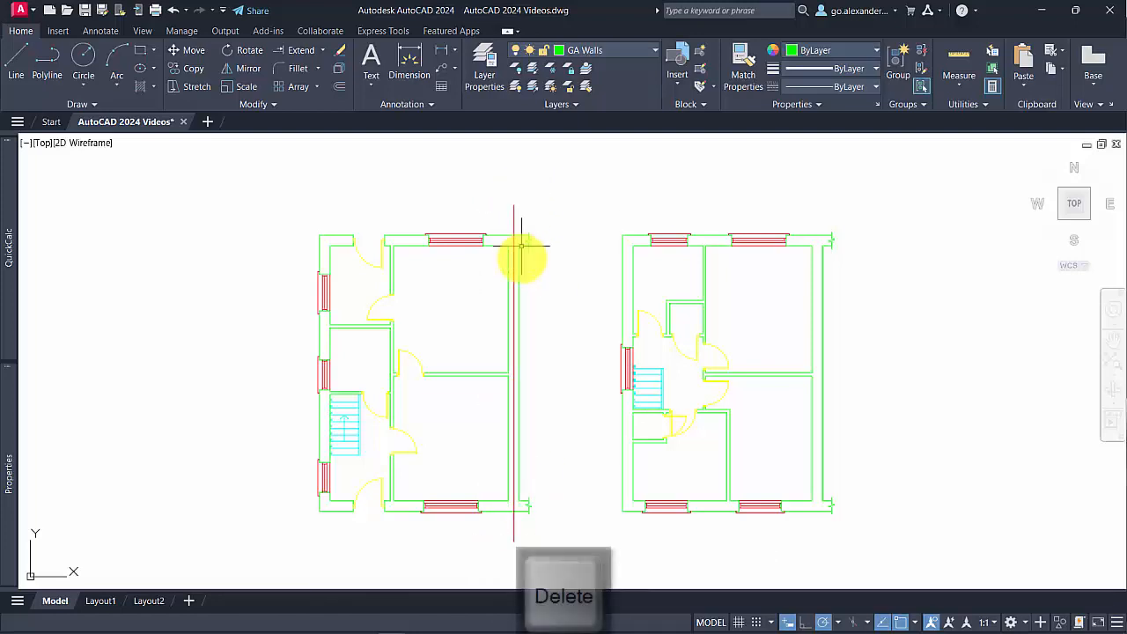
Load the ACAD_ISO08W100 long-dash short-dash linetype from acadiso.lin into the drawing.
left_click(831, 86)
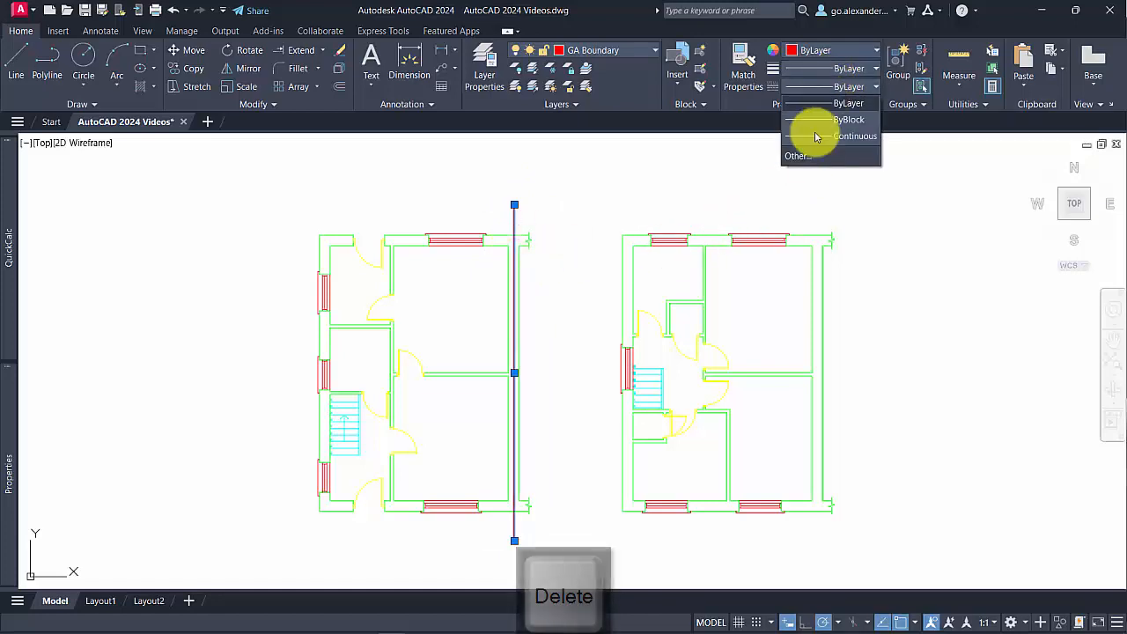
left_click(797, 158)
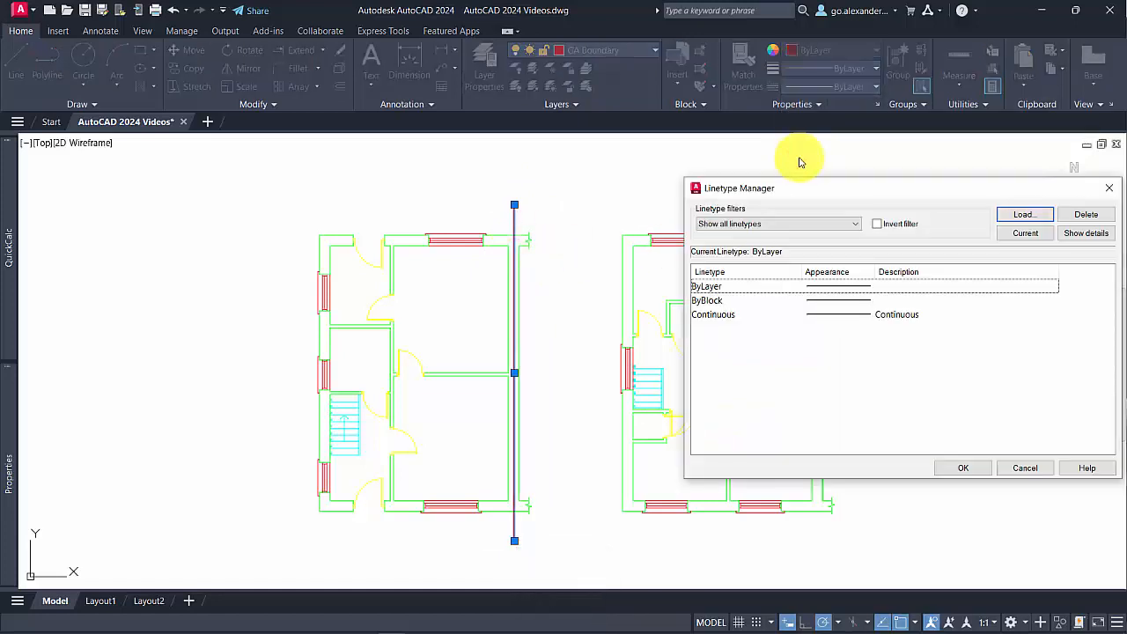
left_click(1017, 217)
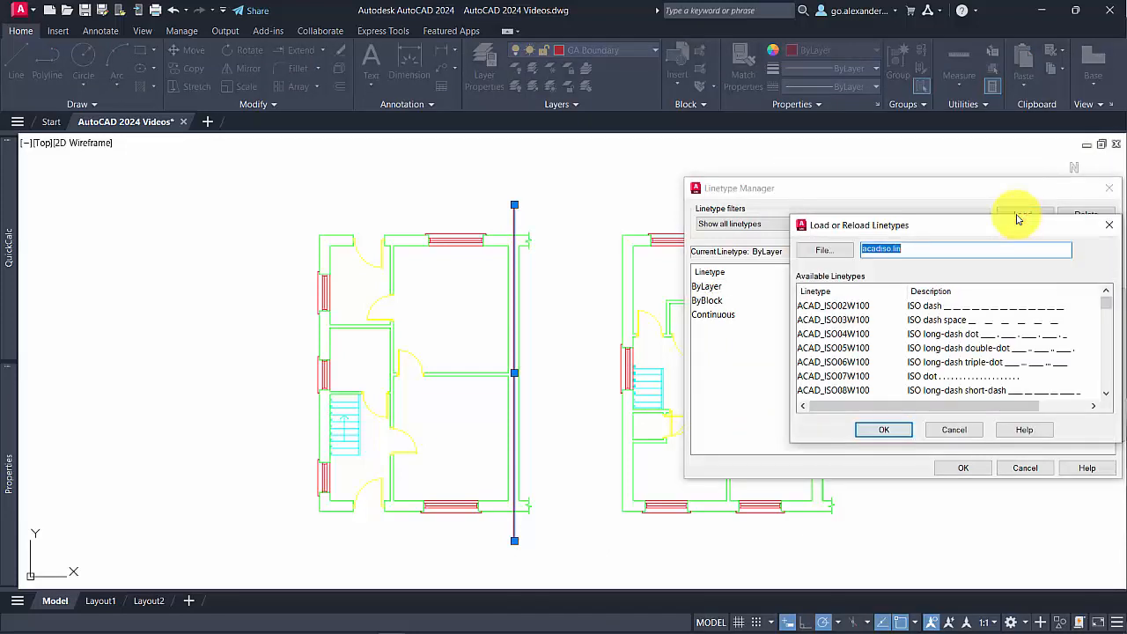
left_click(870, 307)
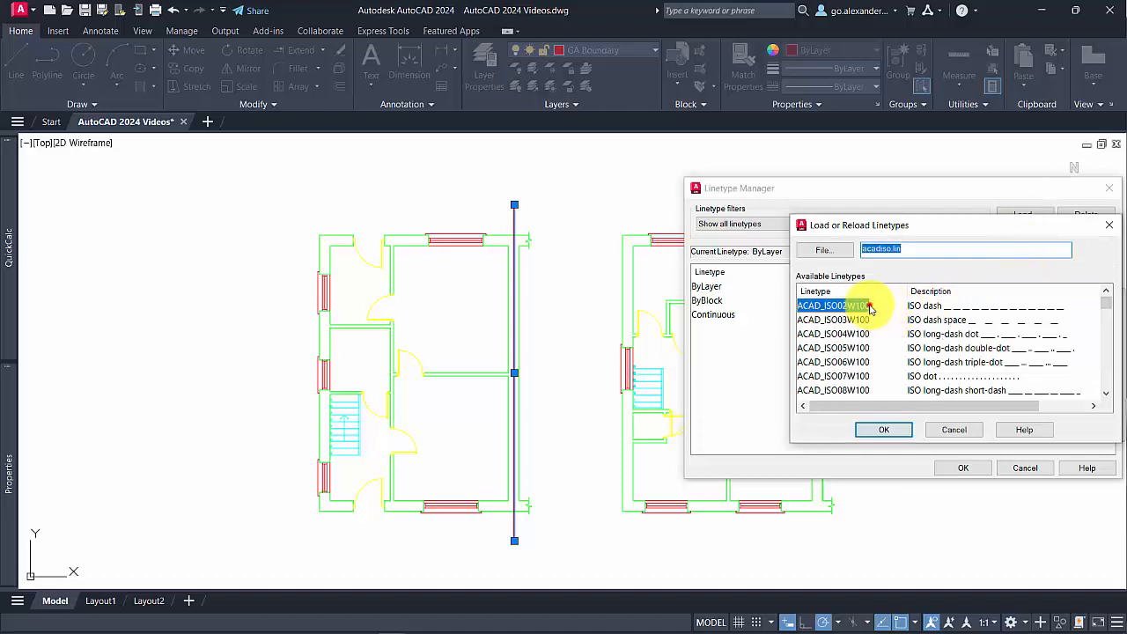
left_click(896, 431)
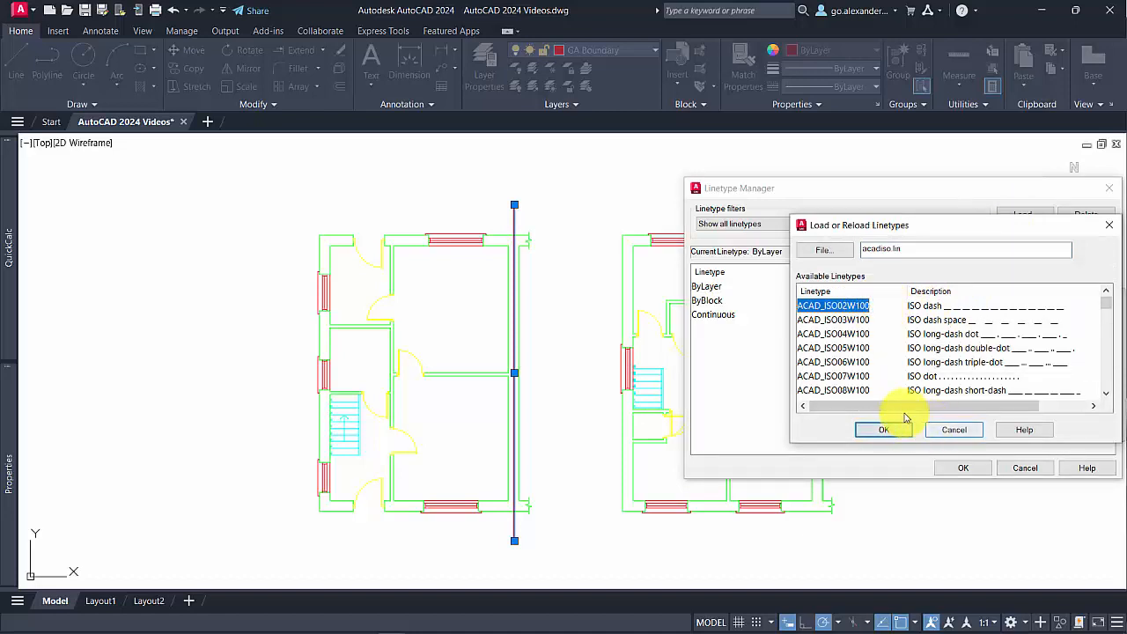
left_click(945, 392)
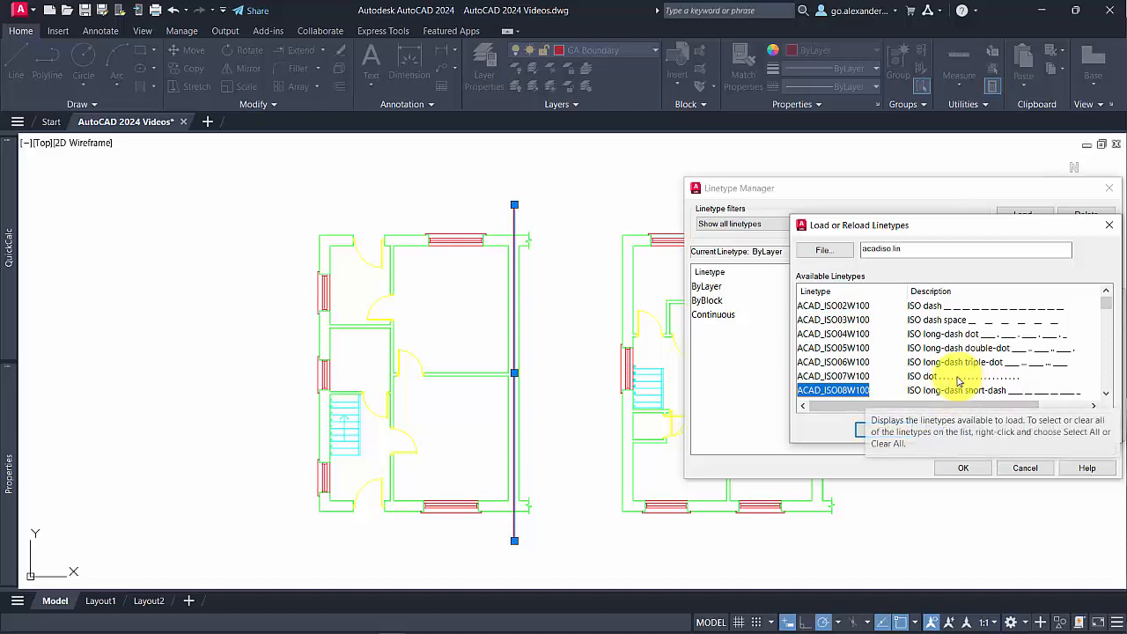
left_click(888, 430)
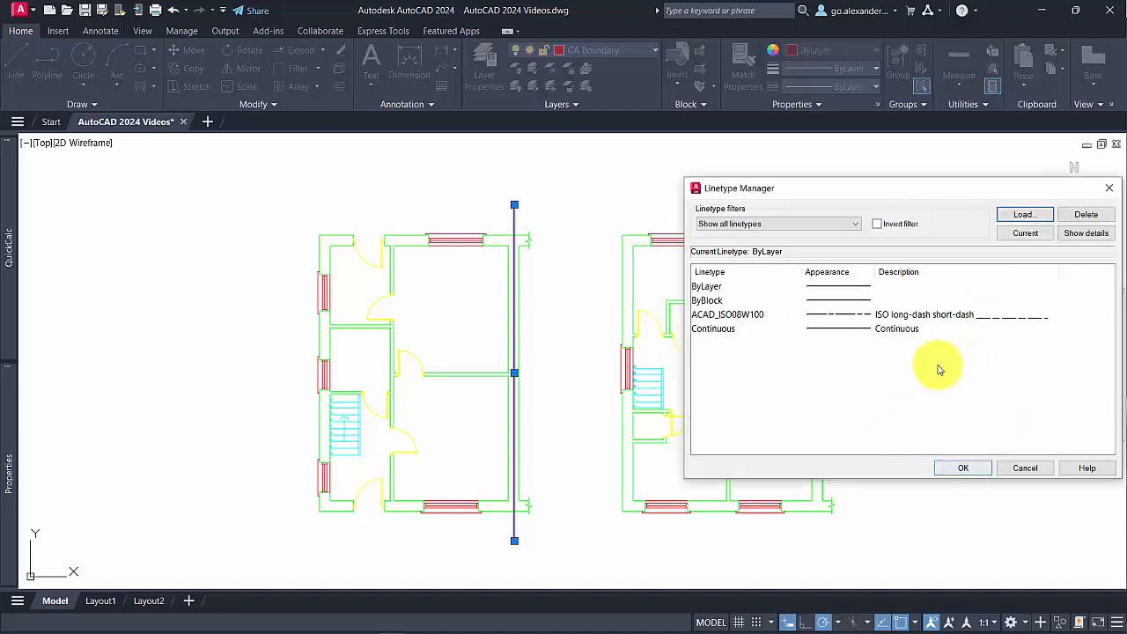
left_click(894, 318)
left_click(964, 467)
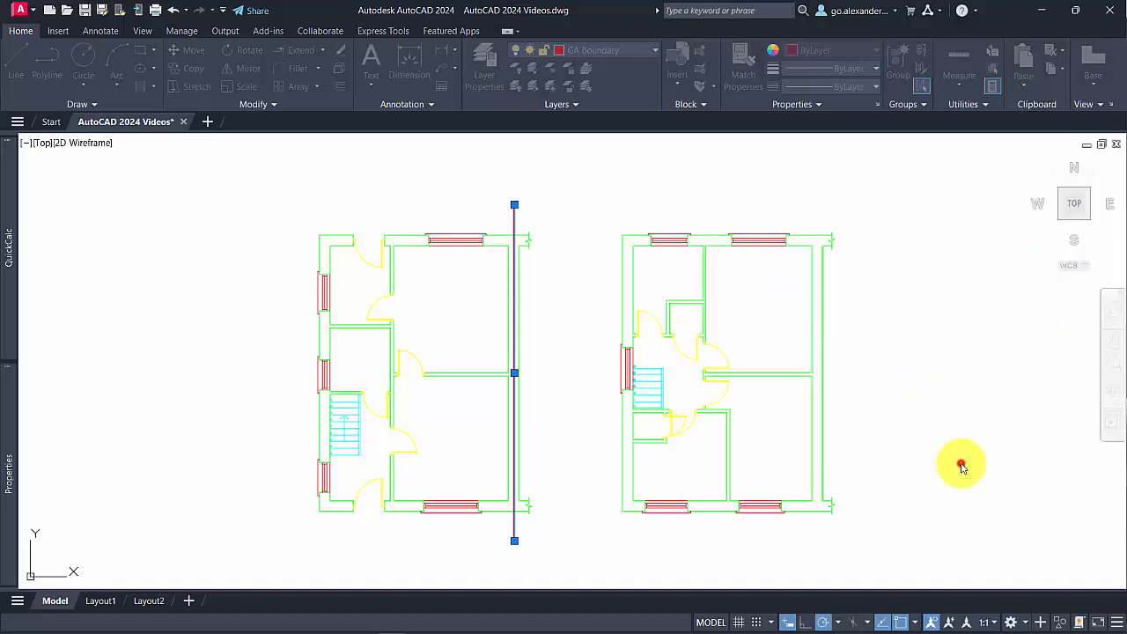
key("Escape")
Assign the ACAD_ISO08W100 linetype to the boundary line on the left plan's party wall.
left_click(556, 216)
left_click(510, 206)
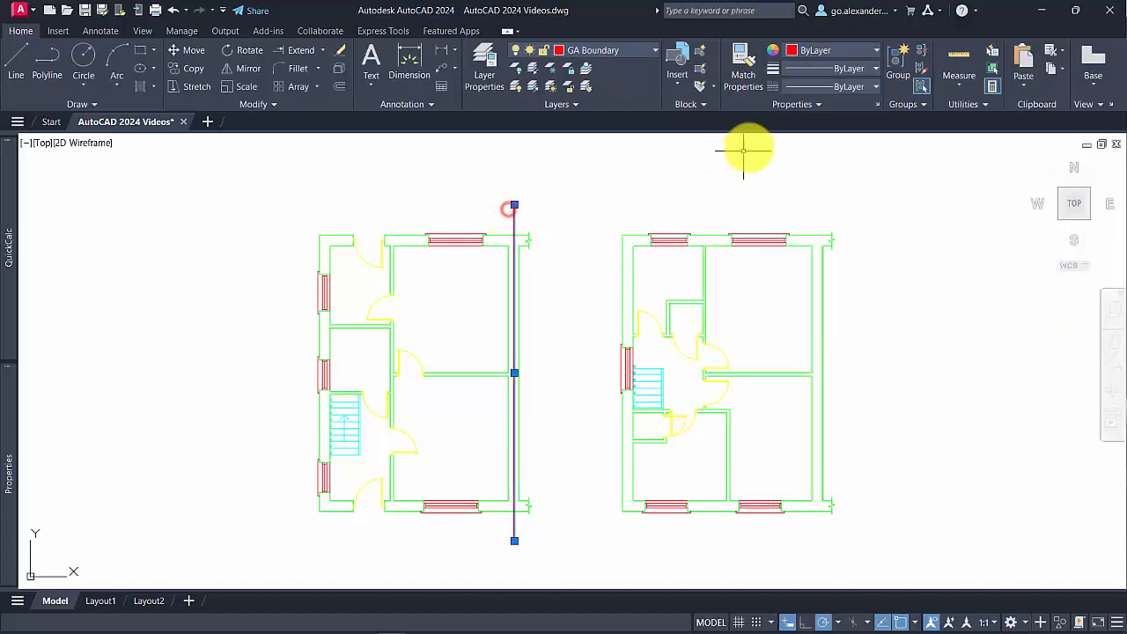
left_click(856, 85)
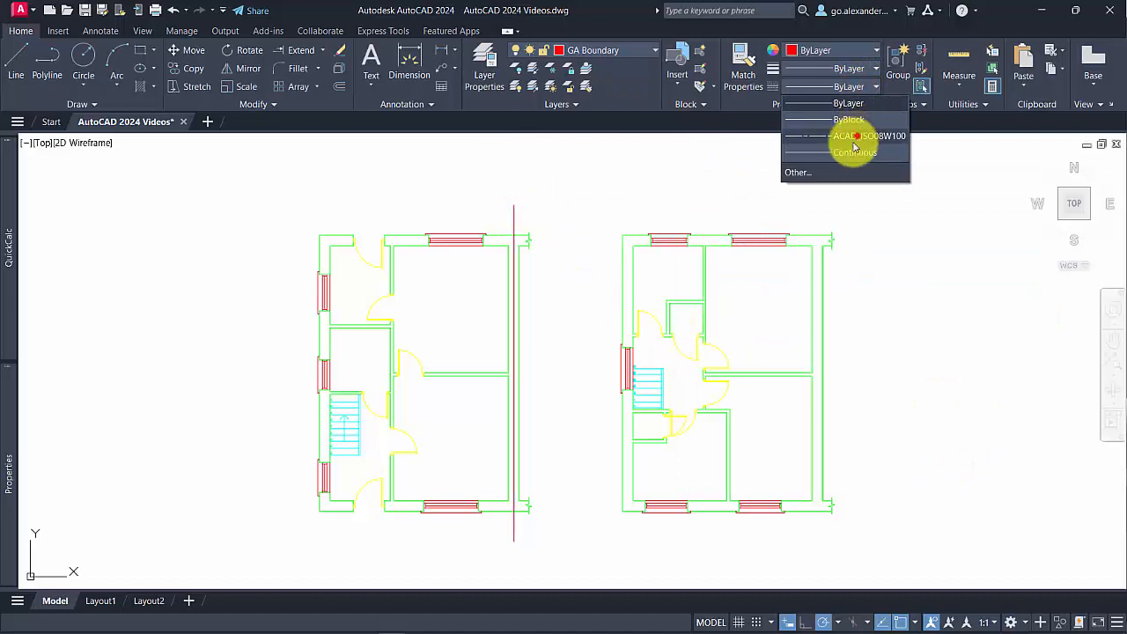
left_click(854, 137)
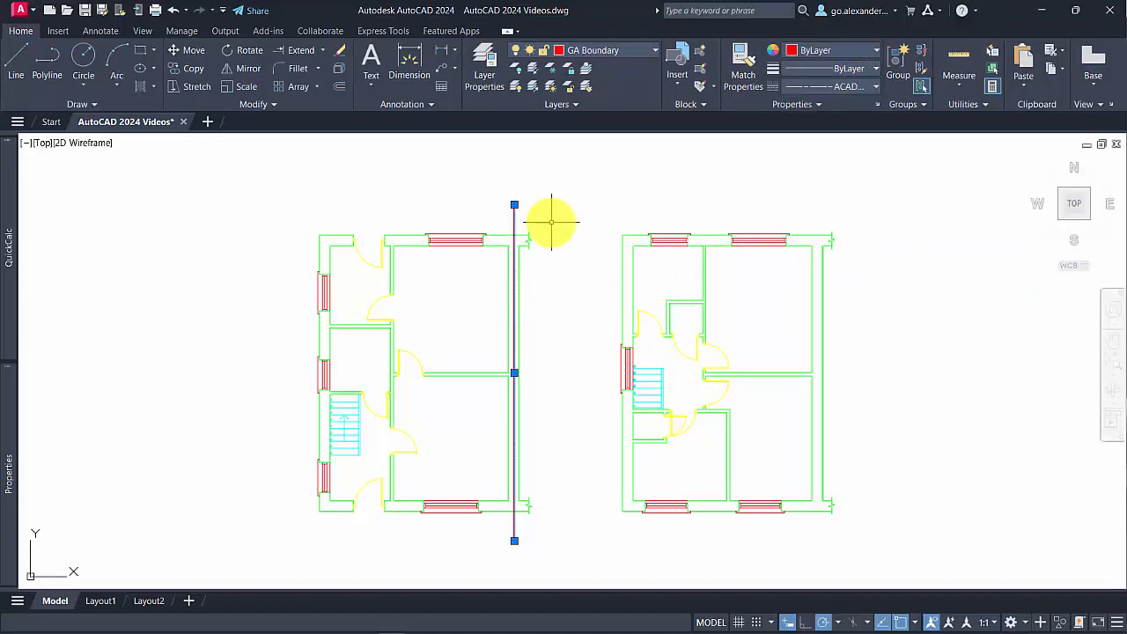
Set the linetype scale of the boundary line on the left plan's party wall to 50.
key("Escape")
scroll(535, 221, "up", 5)
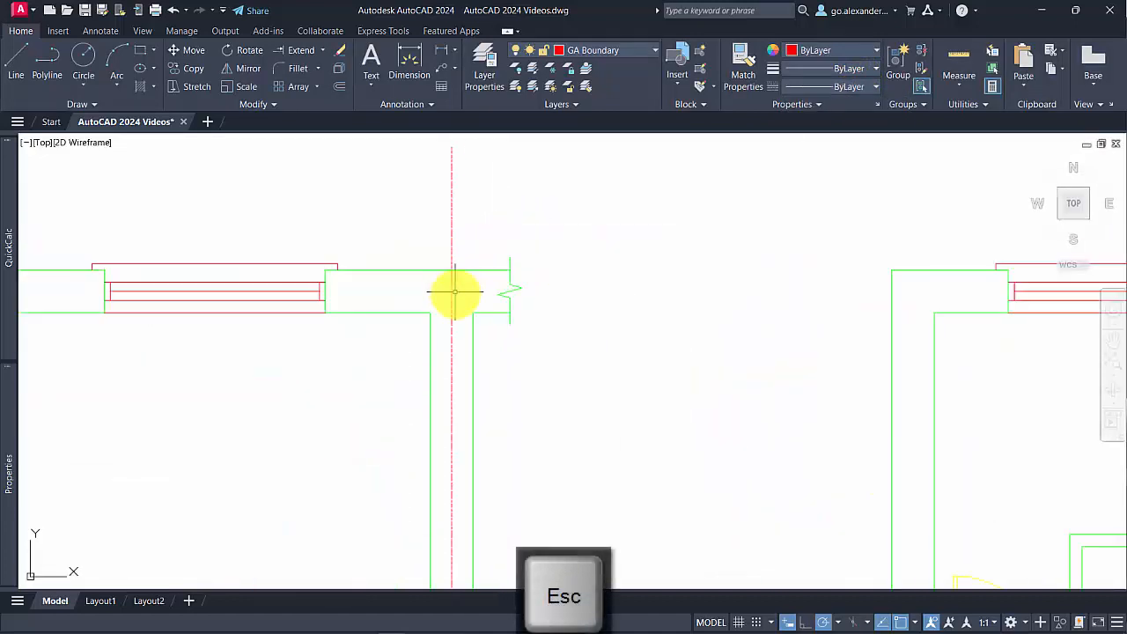
scroll(454, 291, "down", 5)
scroll(458, 267, "up", 4)
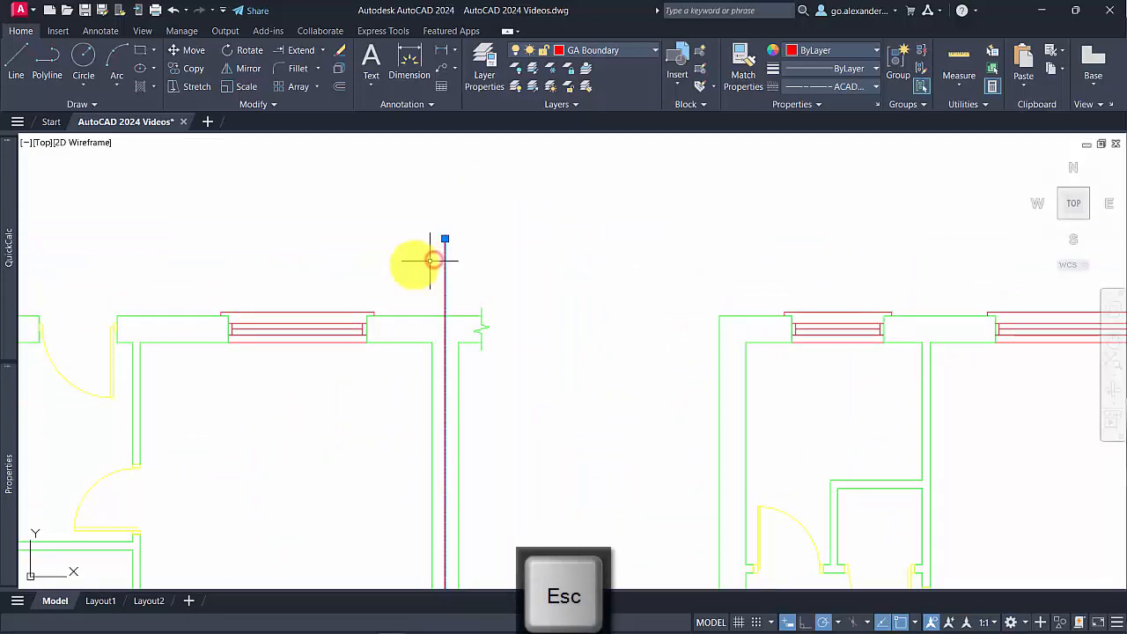
mouse_move(14, 491)
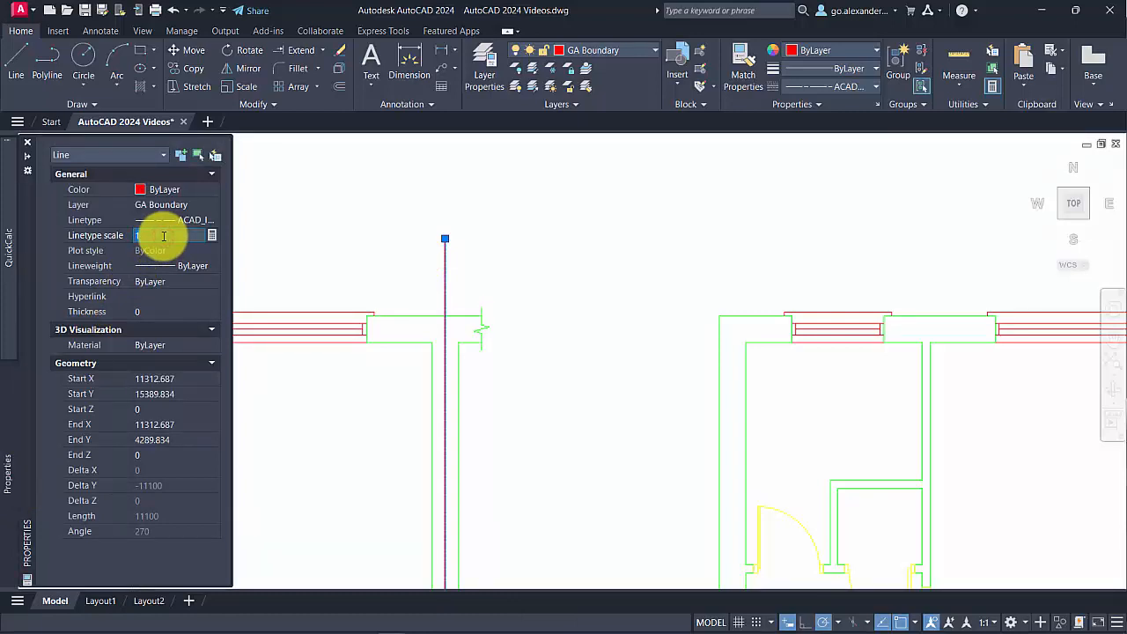
key("Return")
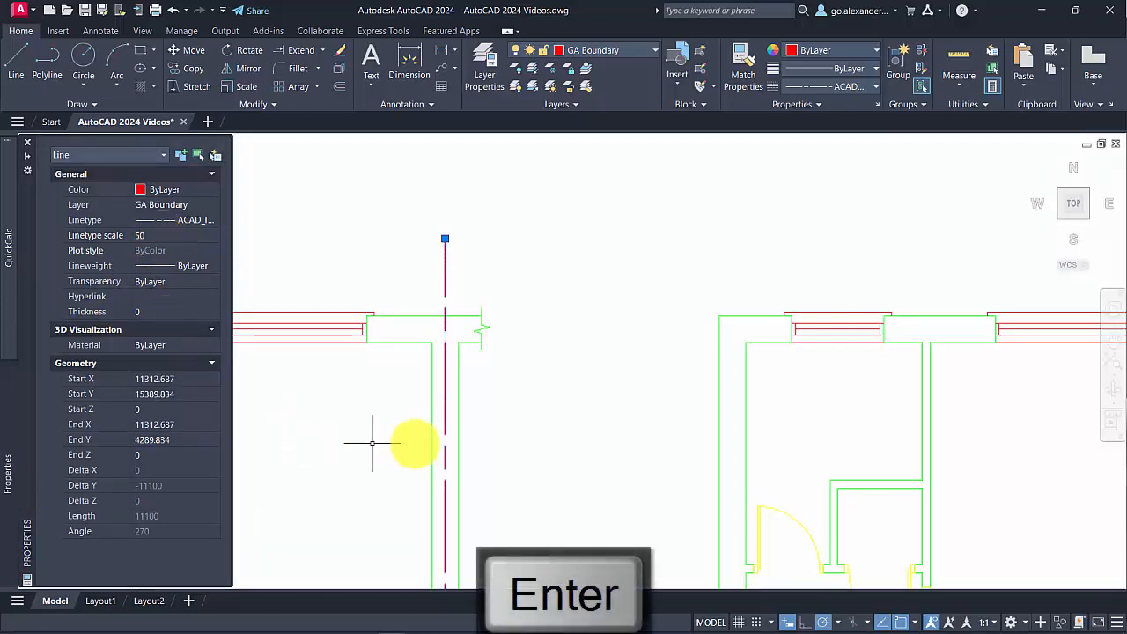
key("Escape")
scroll(564, 440, "down", 5)
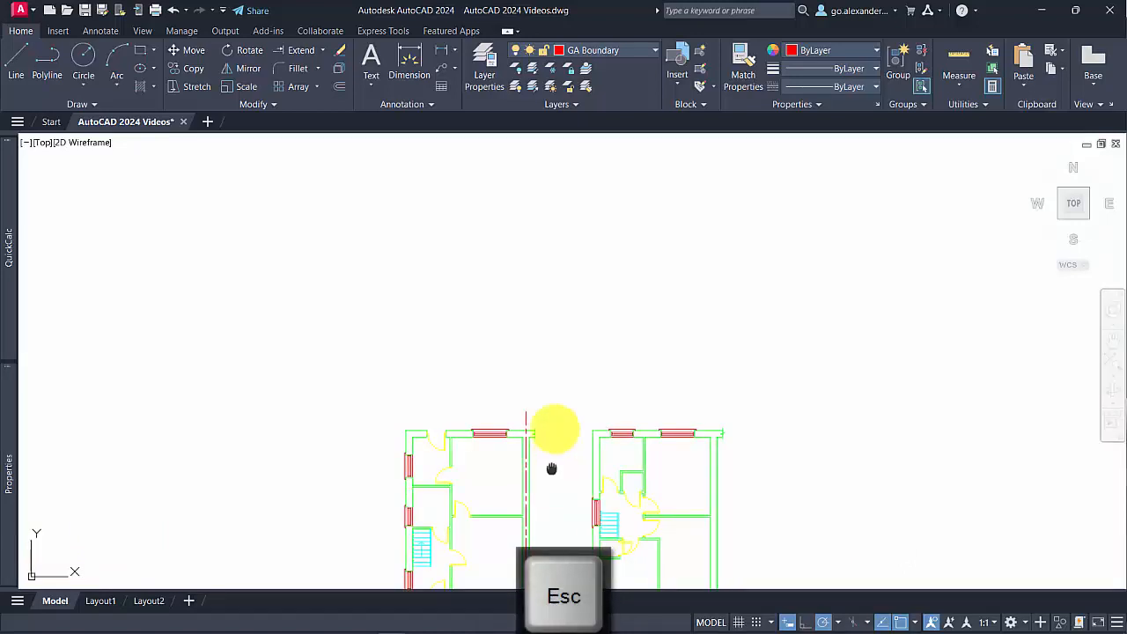
middle_click_drag(554, 342, 556, 413)
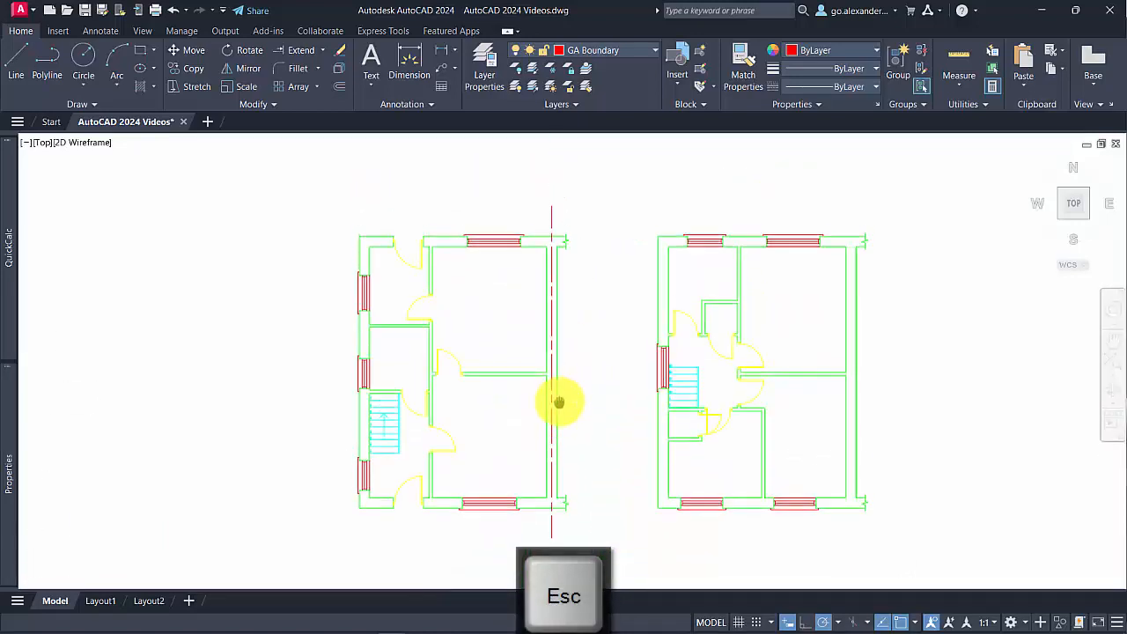
Set the left plan's boundary line to a linetype scale of 30.
left_click(537, 210)
mouse_move(7, 435)
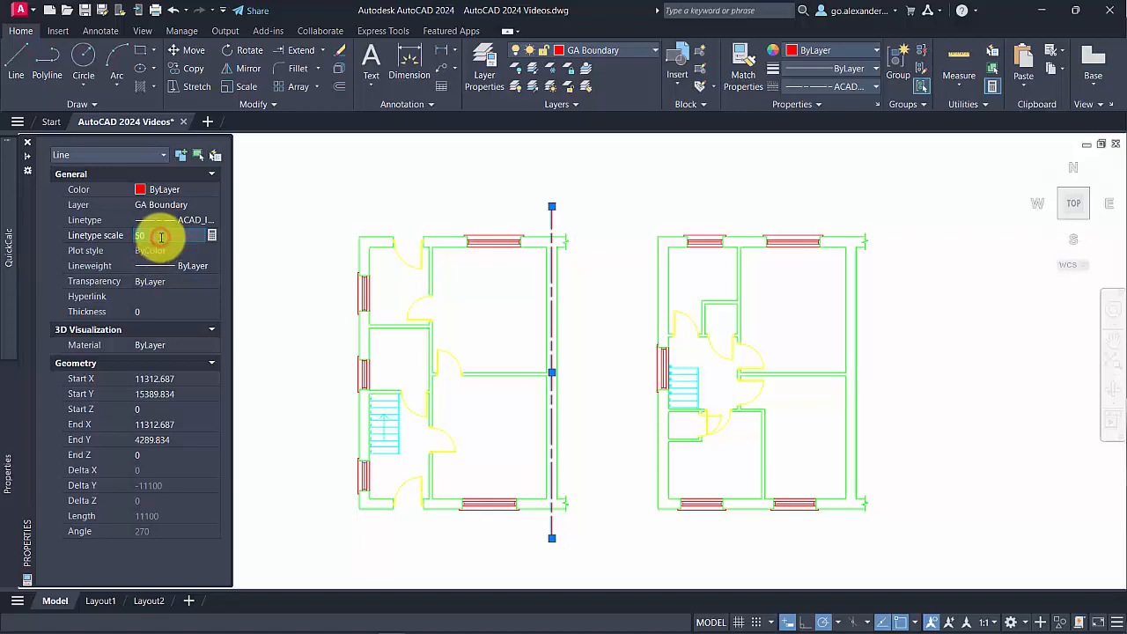
key("Return")
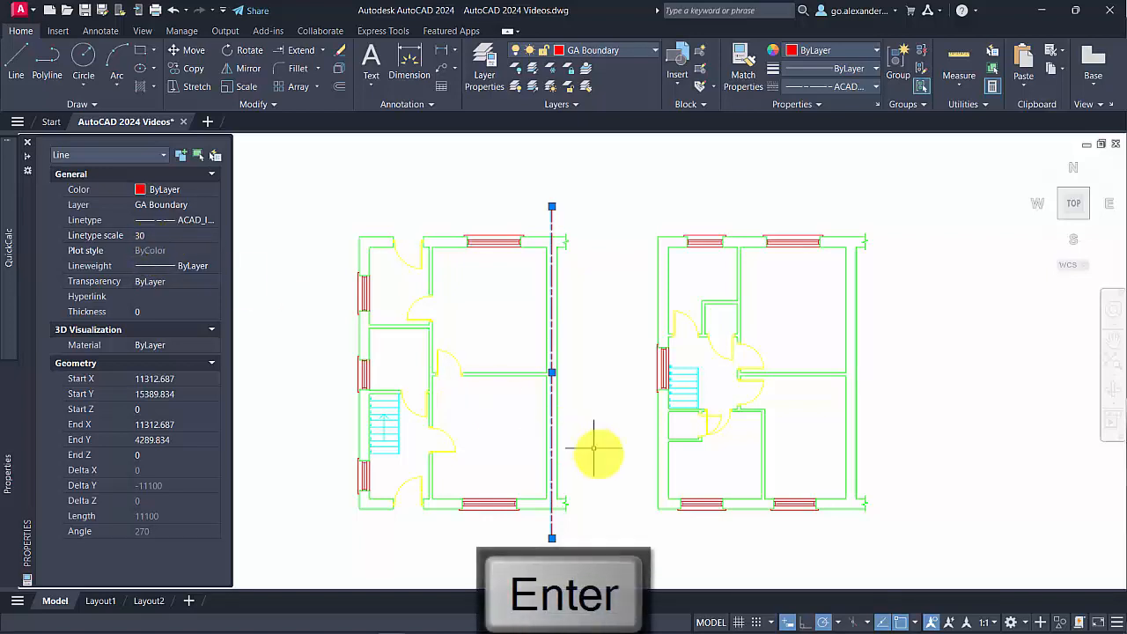
key("Escape")
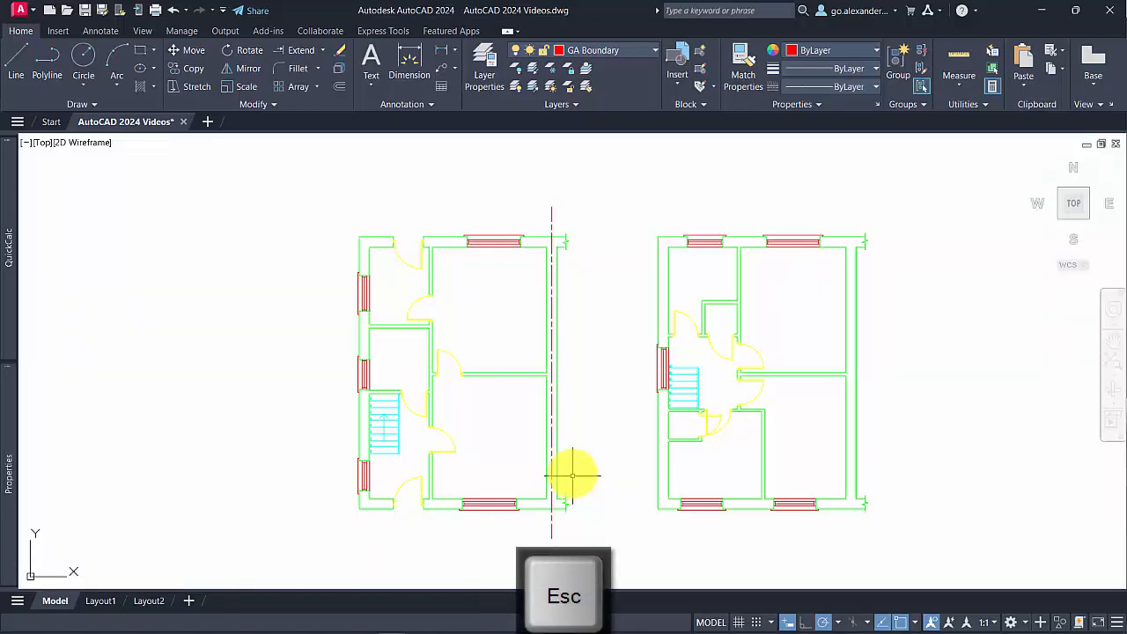
Copy the boundary line to the right plan, using the upper-left outer wall corners of both plans as base and destination points.
left_click(544, 214)
left_click(194, 70)
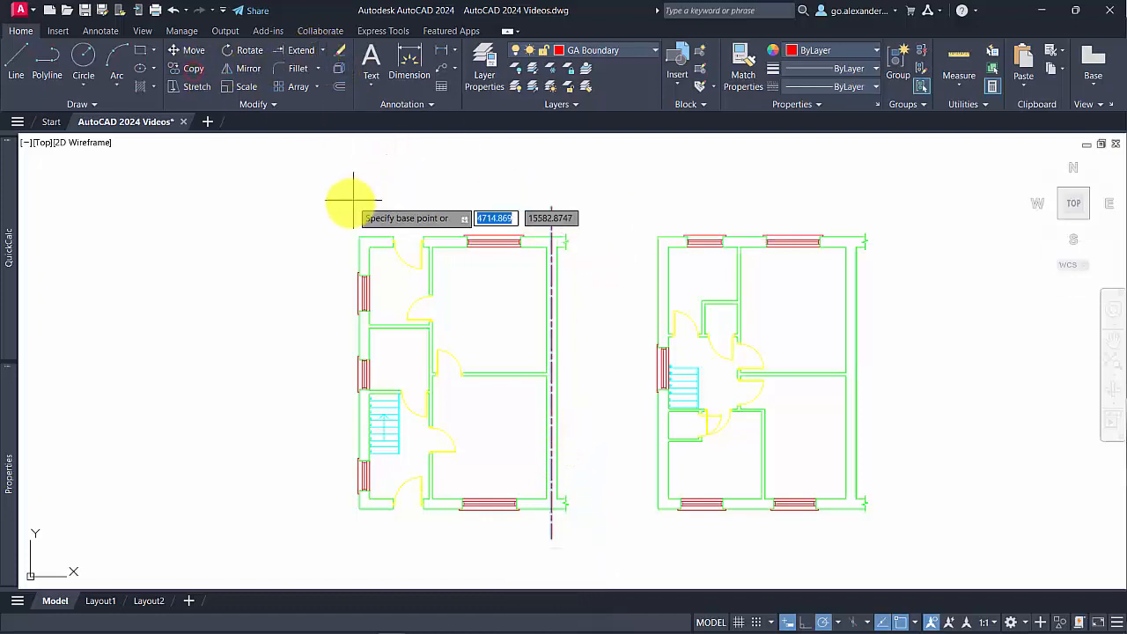
left_click(360, 236)
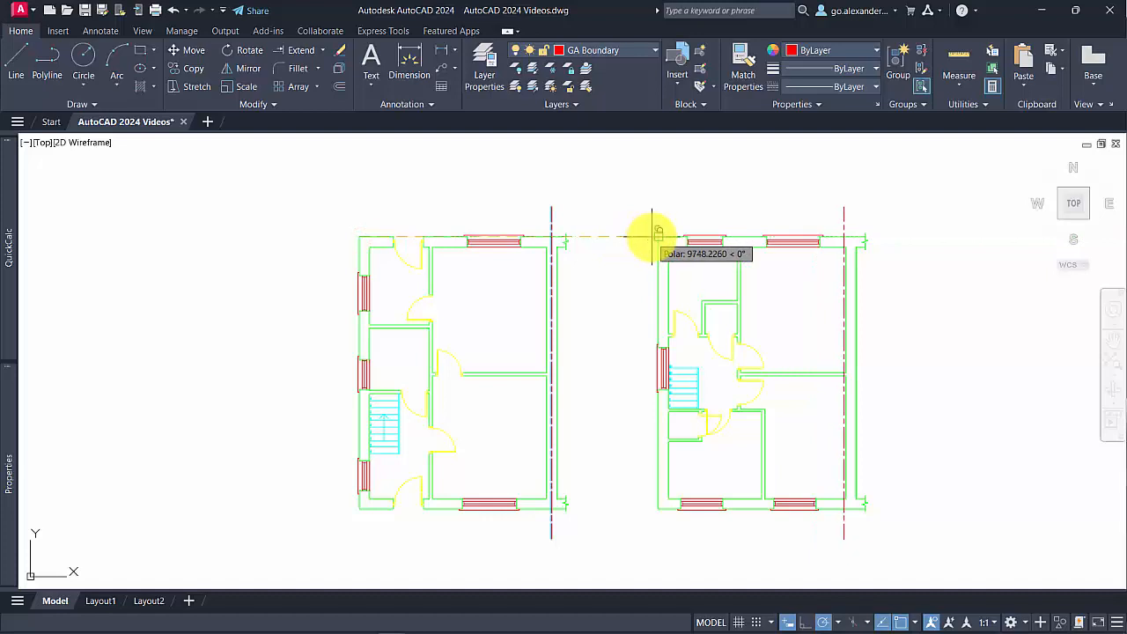
left_click(656, 236)
key("Escape")
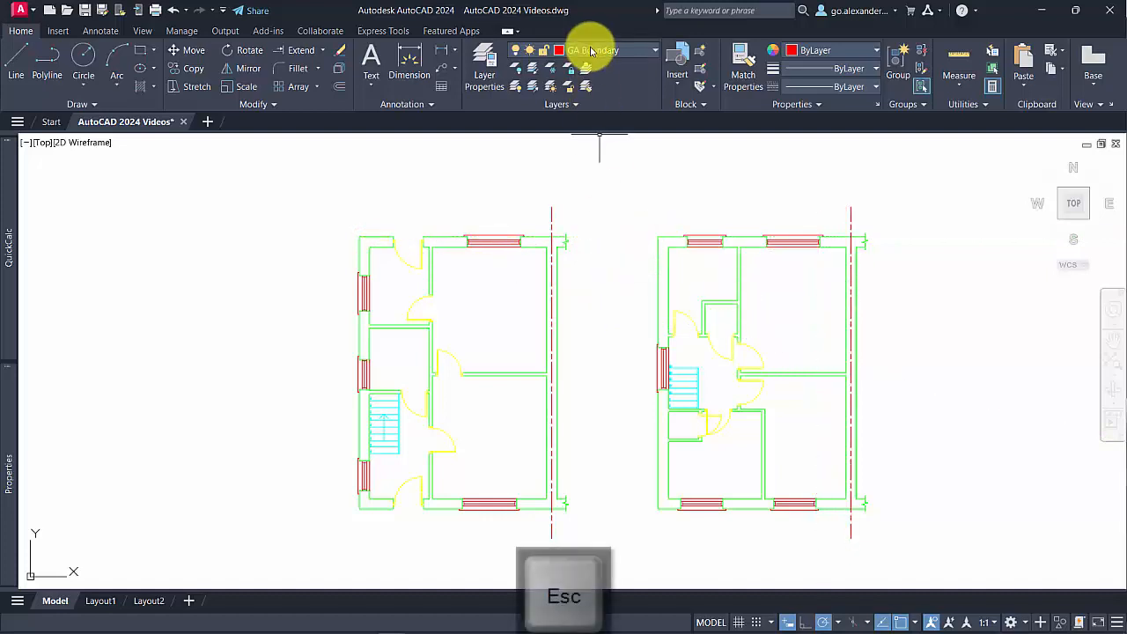
Make GA Hatch the current layer and start a hatch with the SOLID pattern.
middle_click_drag(649, 385, 573, 385)
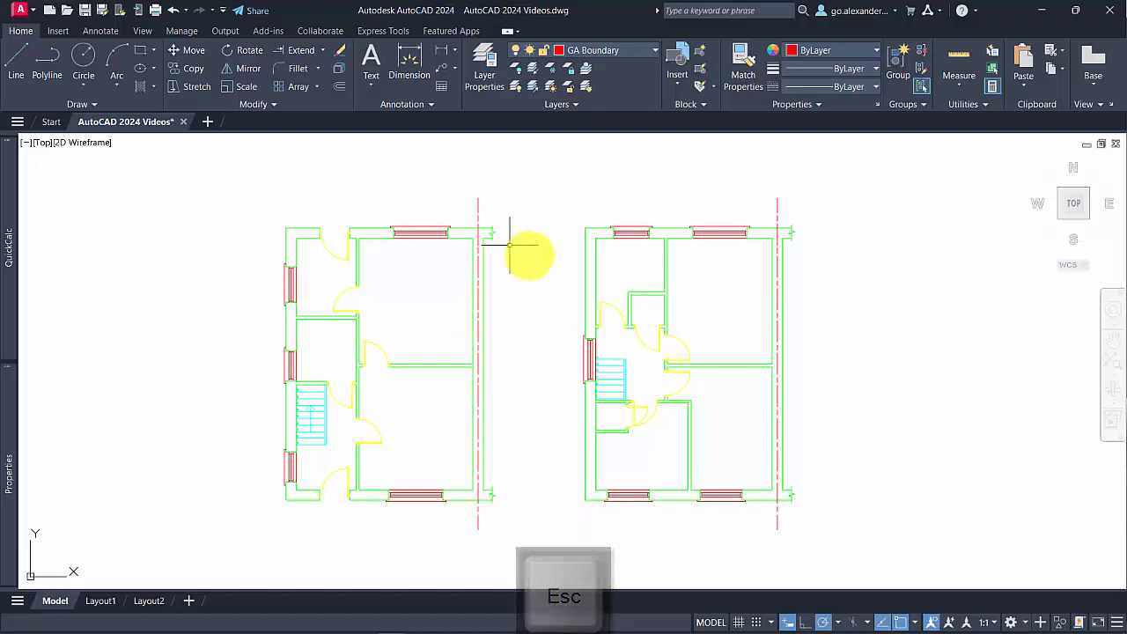
left_click(572, 55)
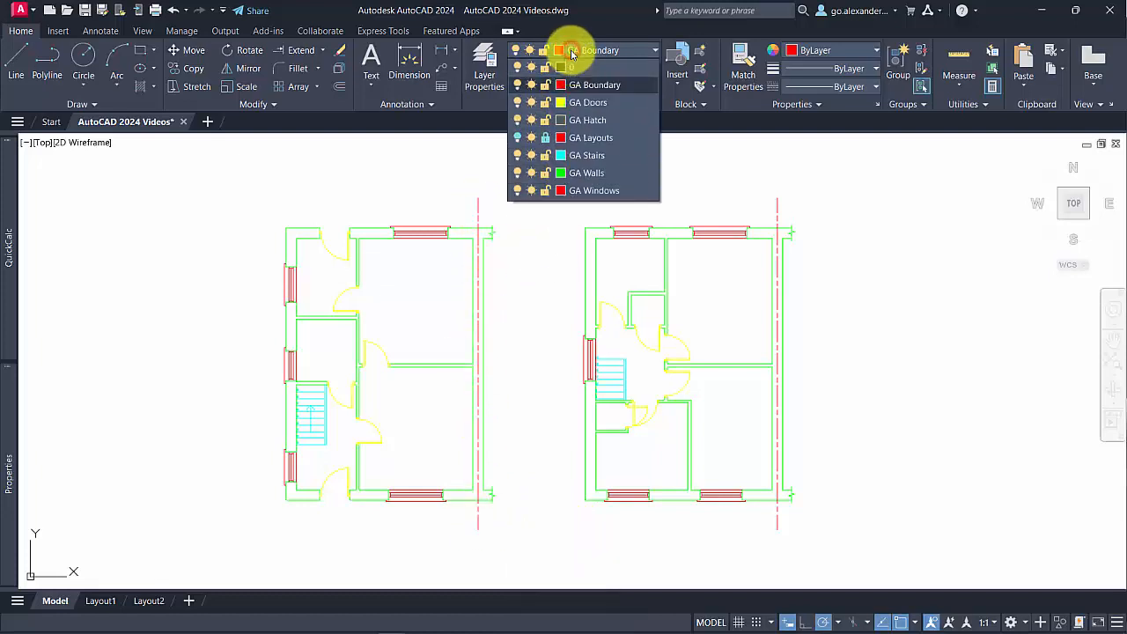
left_click(610, 121)
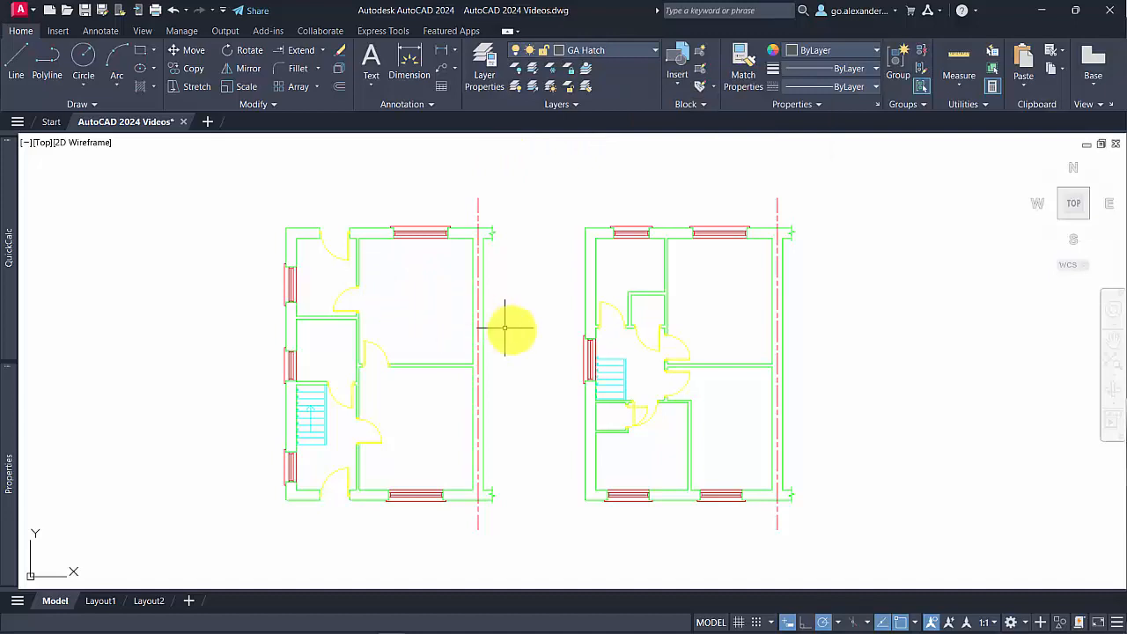
left_click(137, 88)
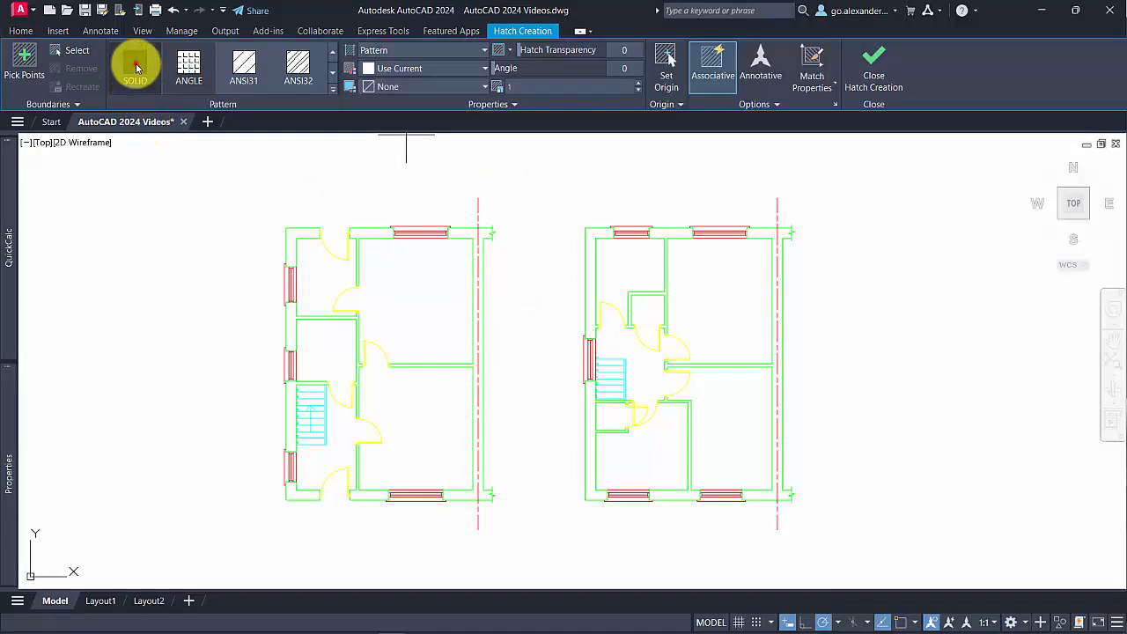
left_click(136, 68)
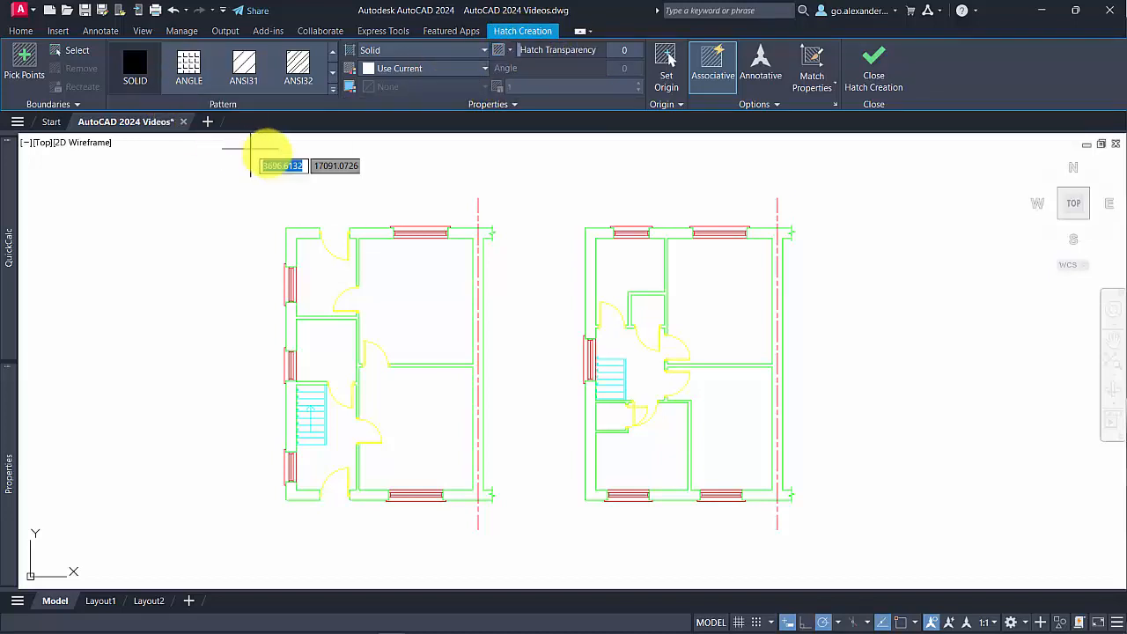
Fill the left plan's external and internal walls with the solid hatch up to the boundary line.
left_click(292, 231)
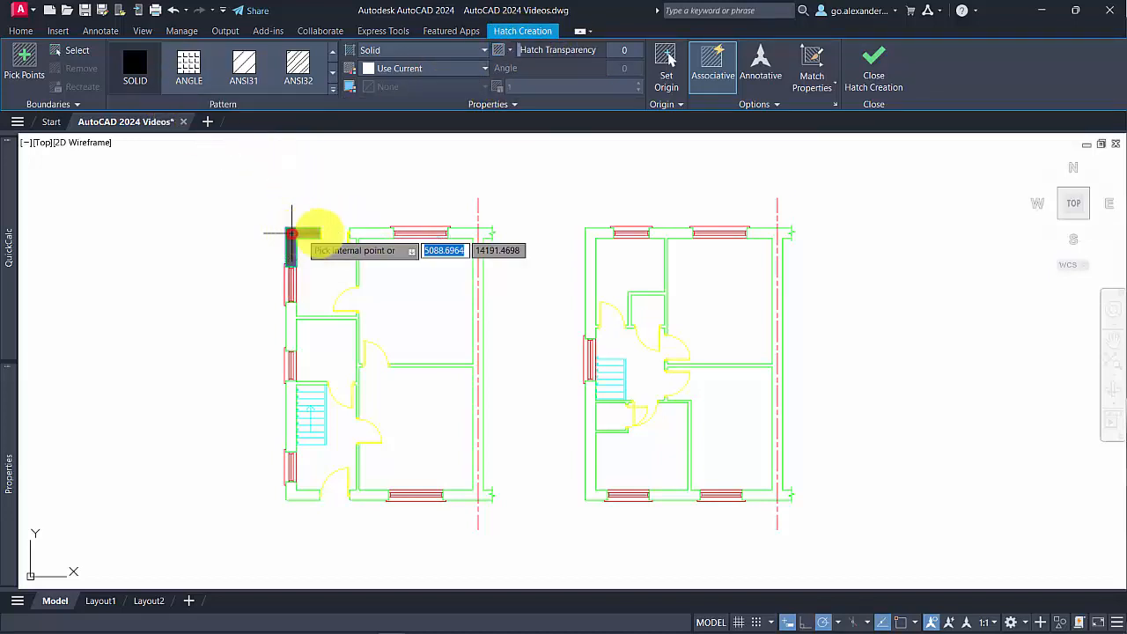
left_click(356, 231)
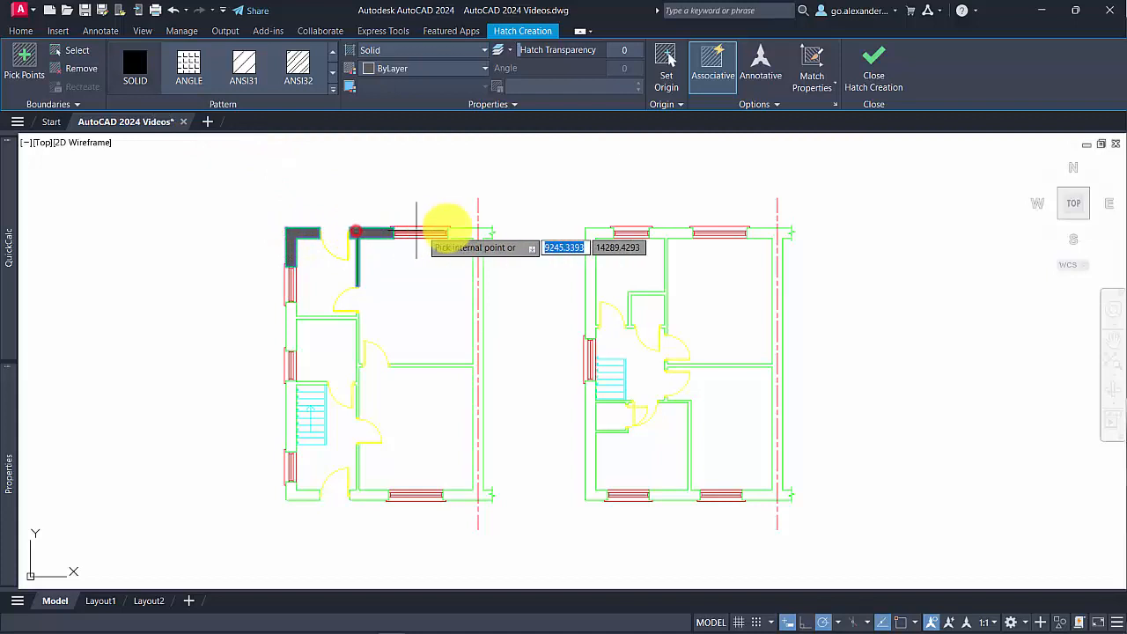
left_click(471, 233)
left_click(371, 493)
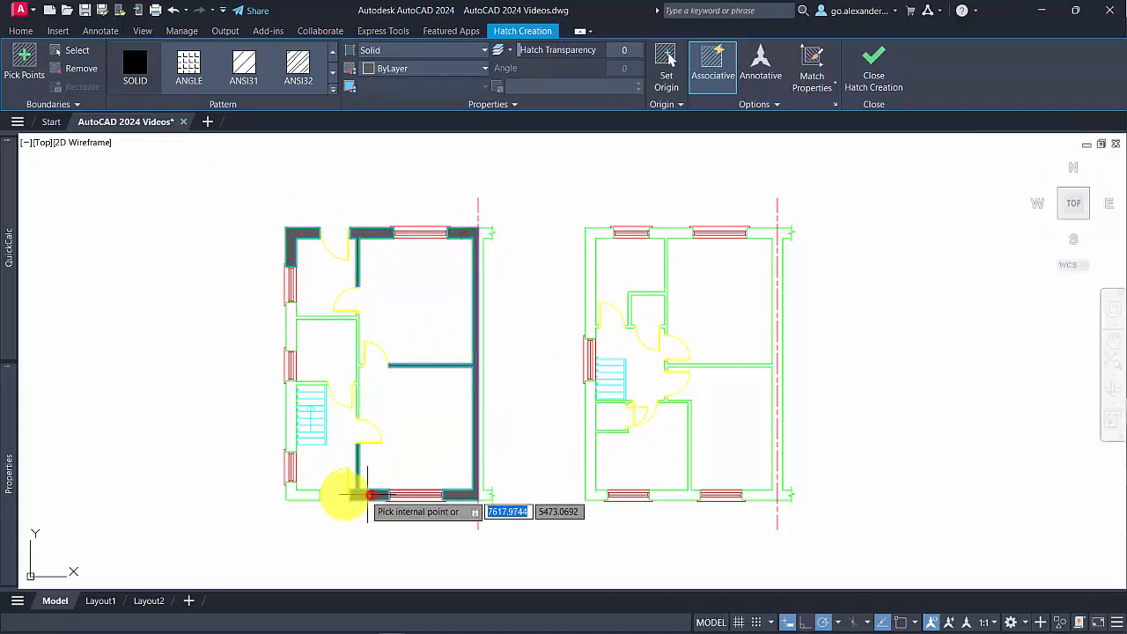
left_click(299, 493)
left_click(290, 436)
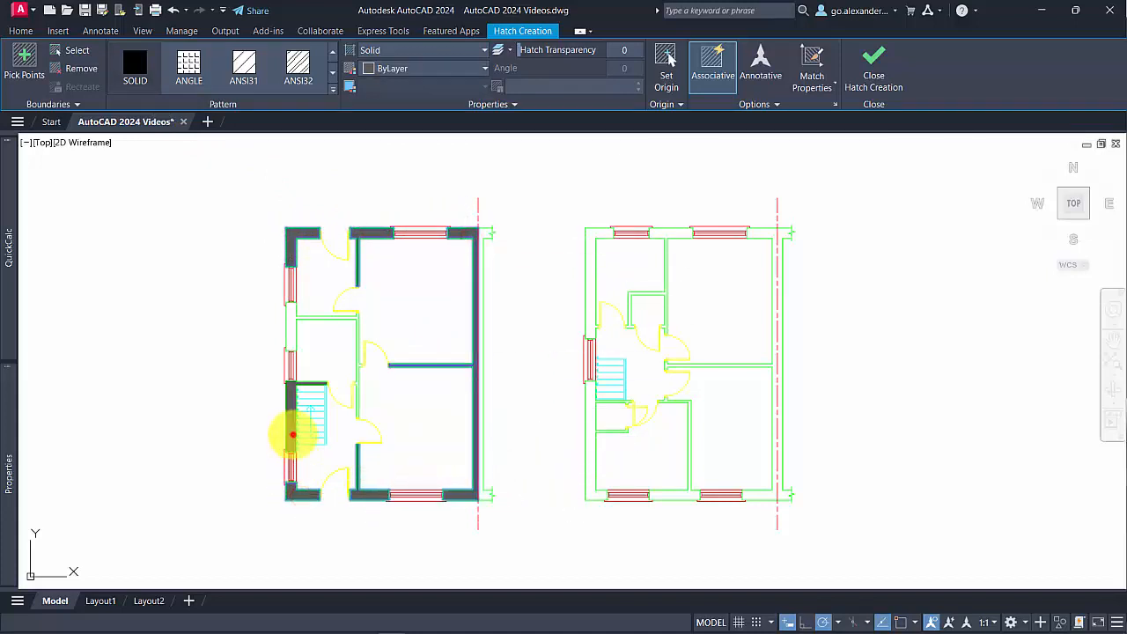
left_click(290, 322)
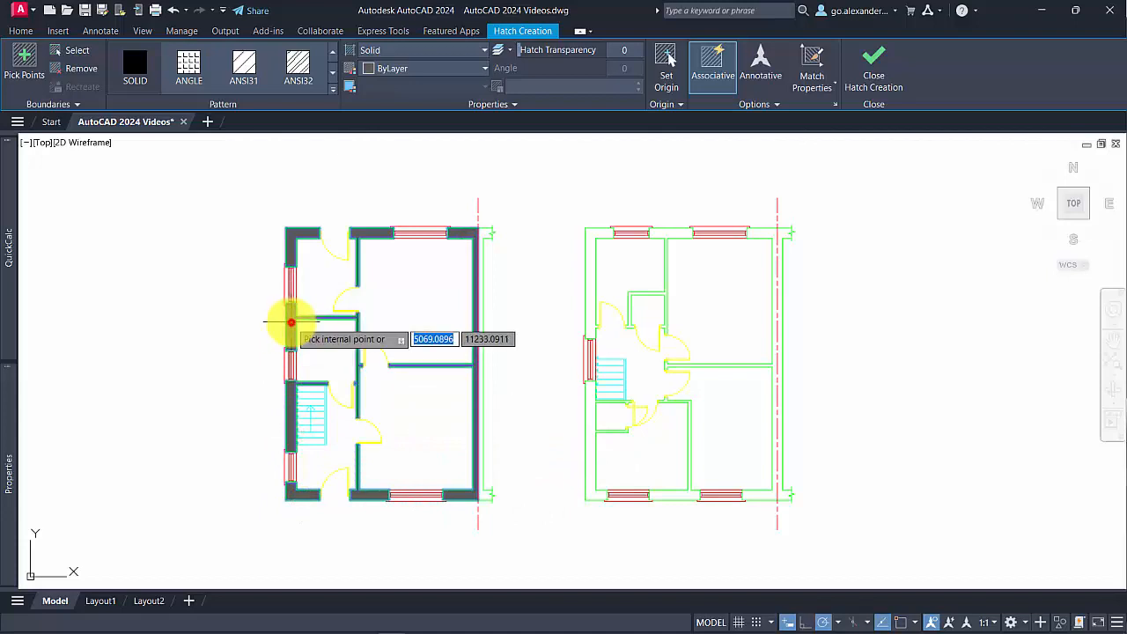
Fill the right plan's external and internal walls with the solid hatch up to the boundary line and finish the hatch.
left_click(587, 232)
left_click(665, 232)
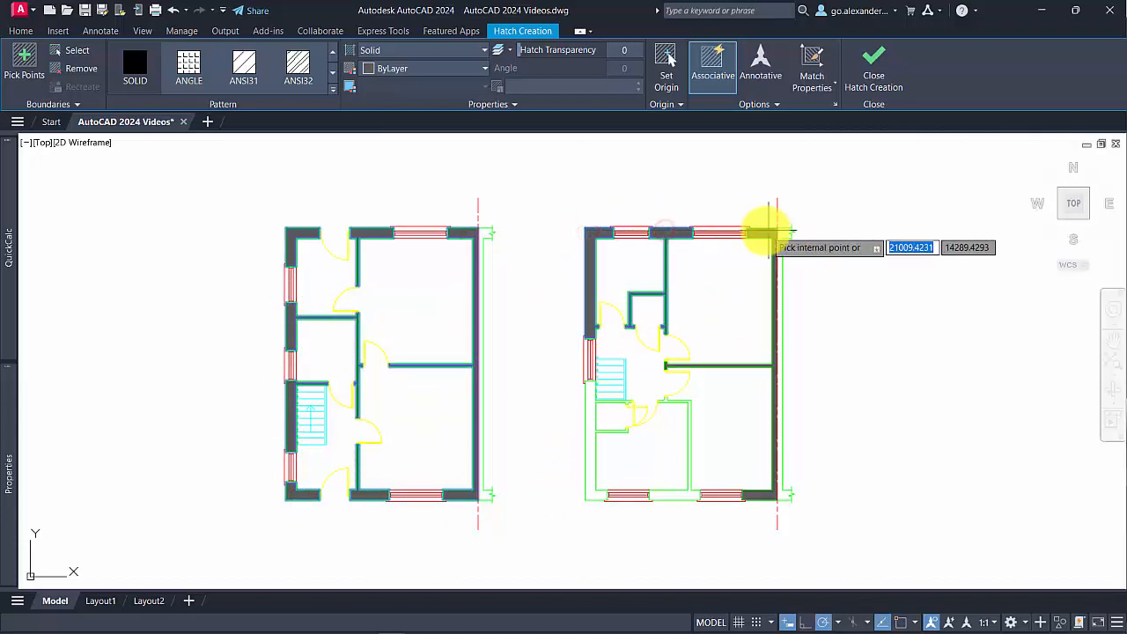
left_click(760, 234)
left_click(686, 496)
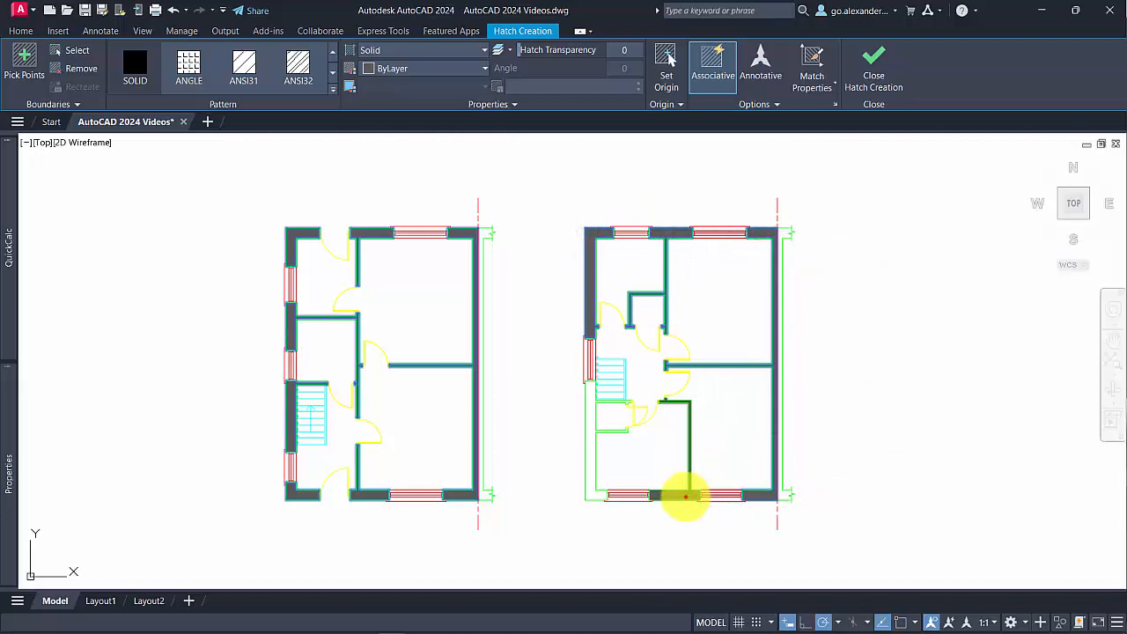
left_click(589, 494)
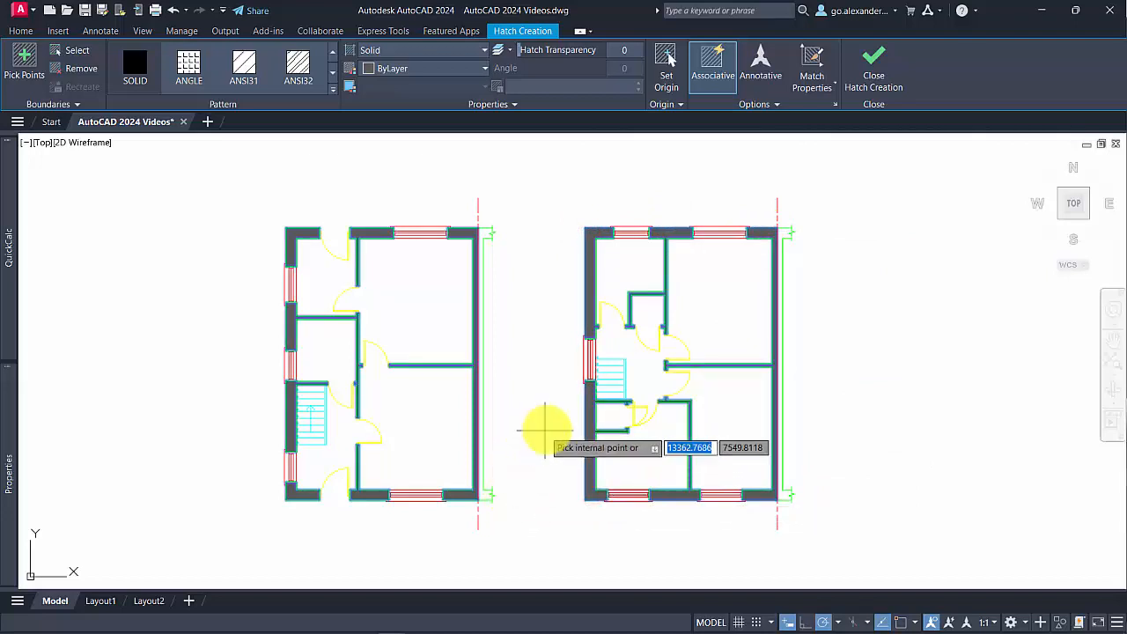
key("Return")
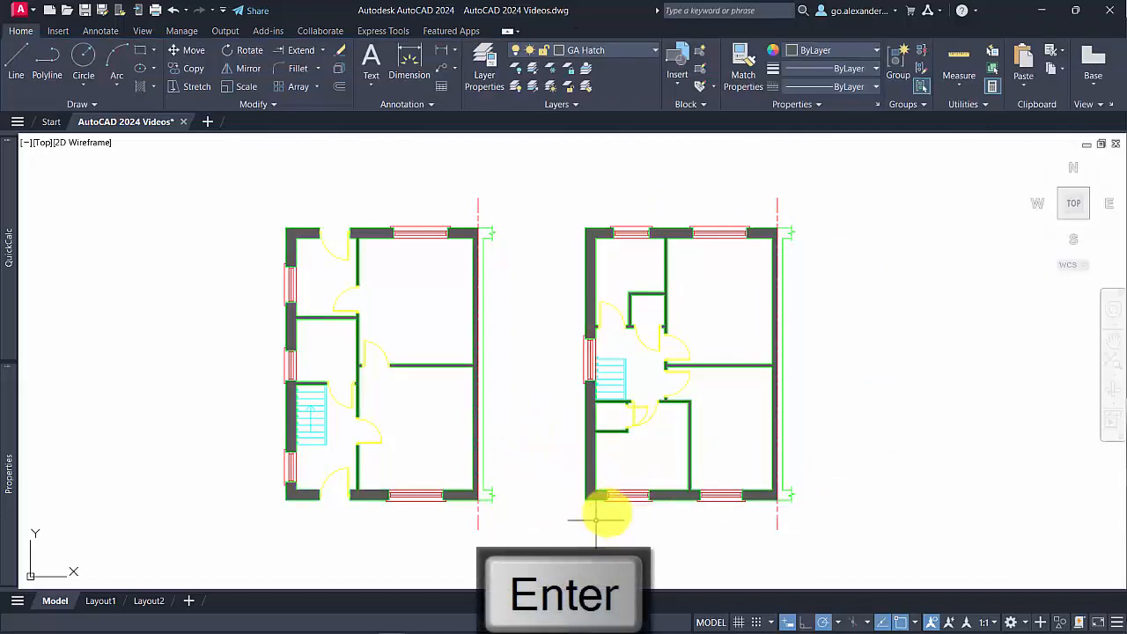